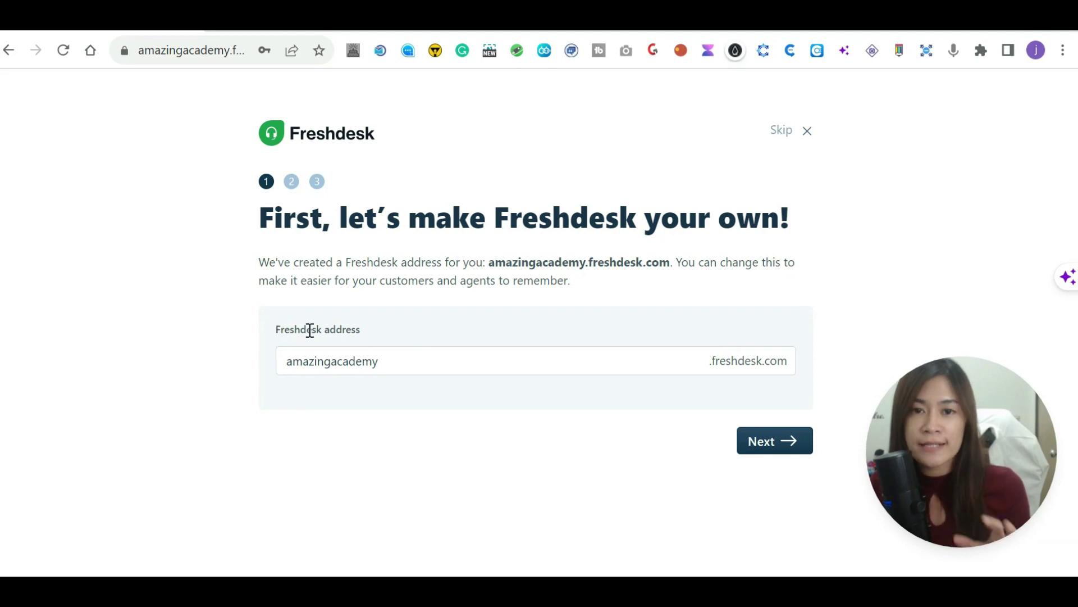
Keep the helpdesk address, then invite two agents by their e-mail addresses and send the invites.
left_click(413, 364)
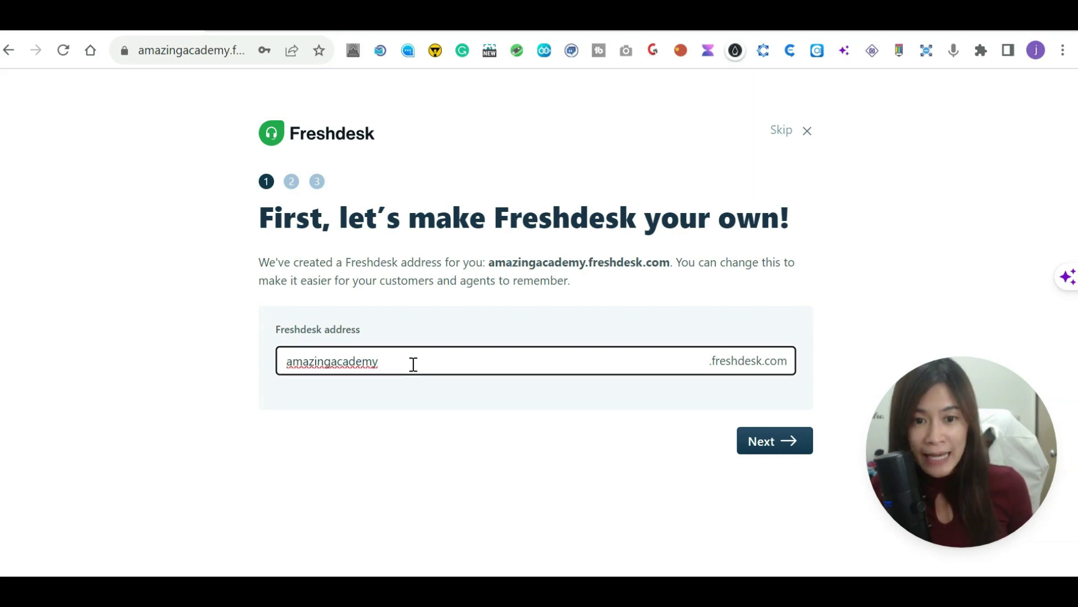
left_click(771, 443)
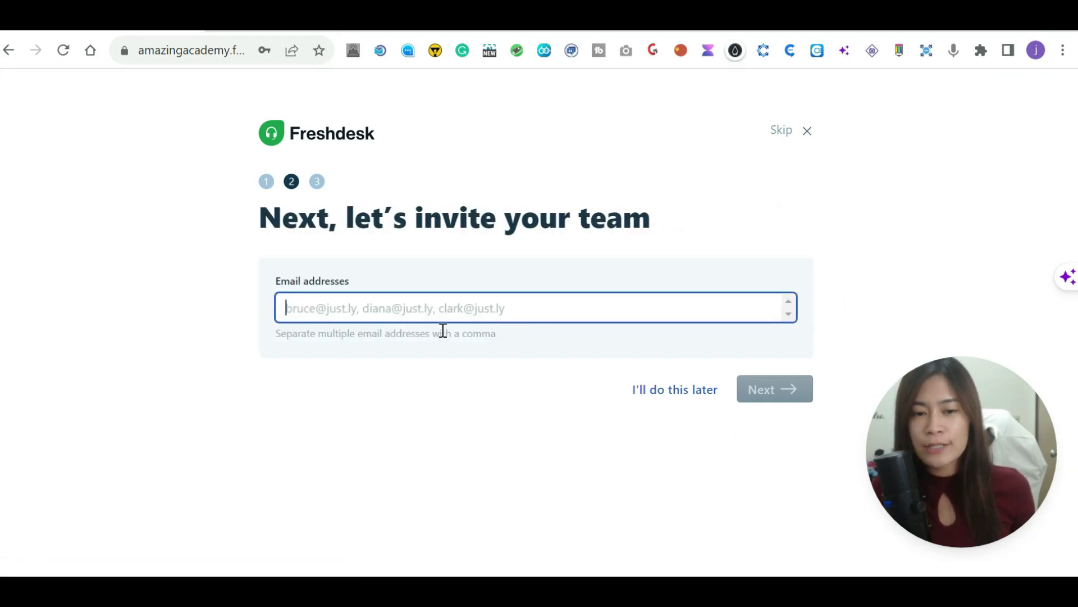
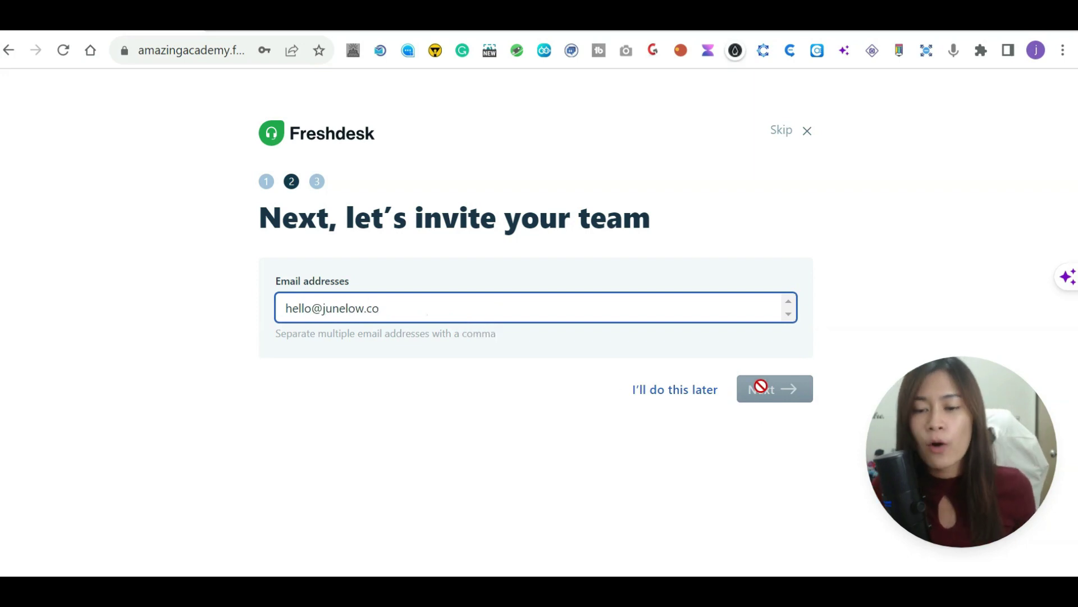
left_click(571, 375)
left_click(559, 319)
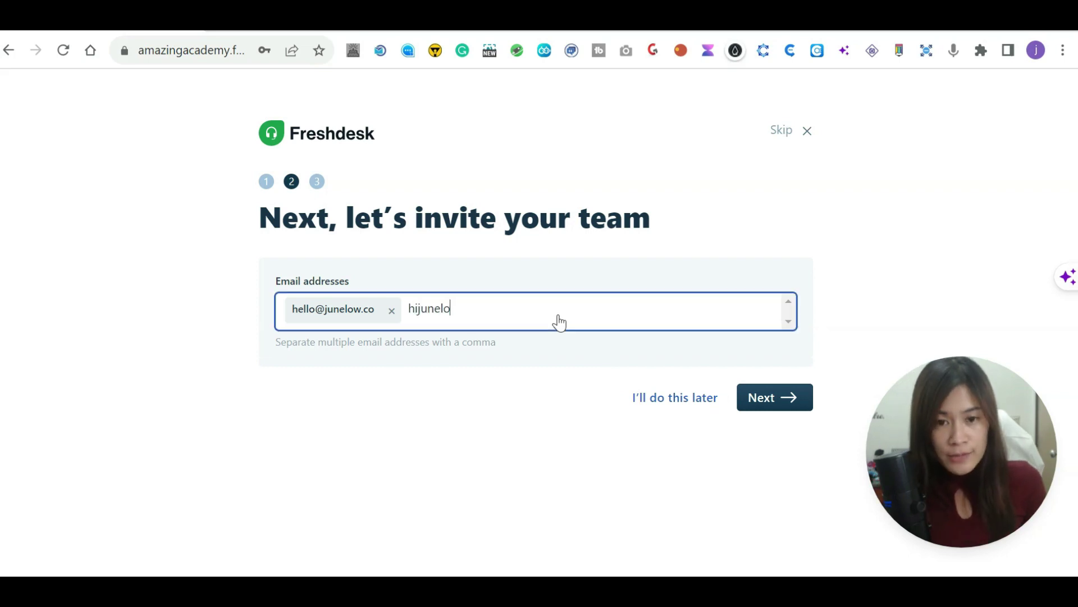
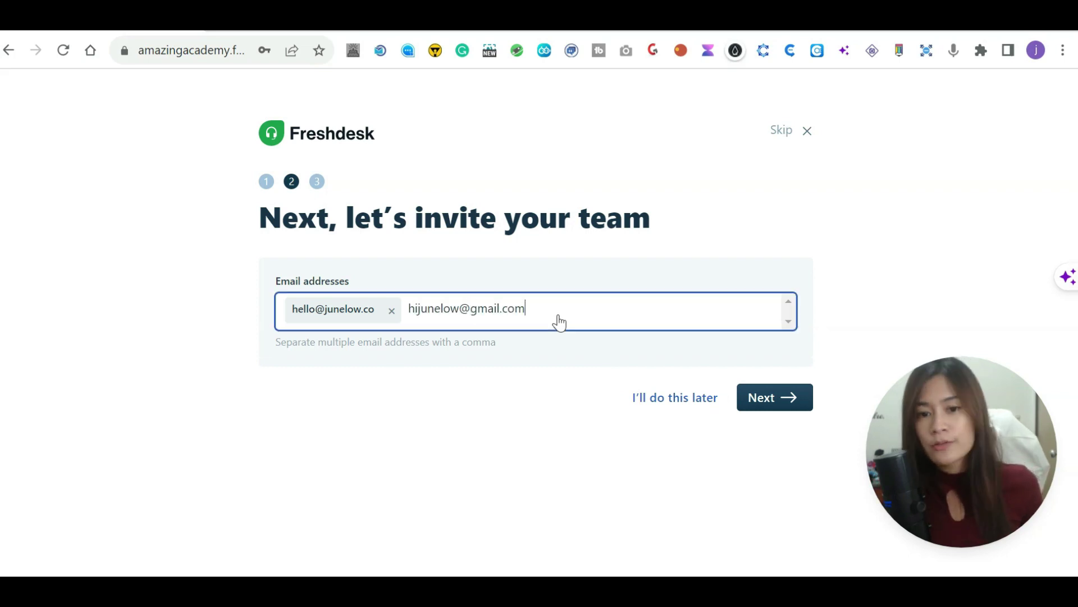
left_click(581, 349)
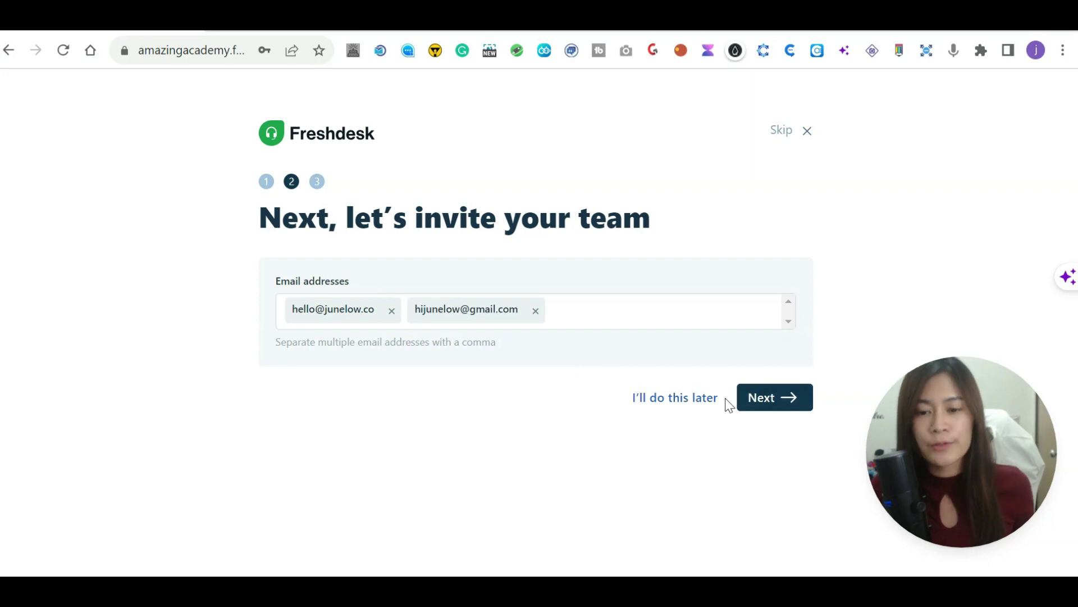
left_click(770, 399)
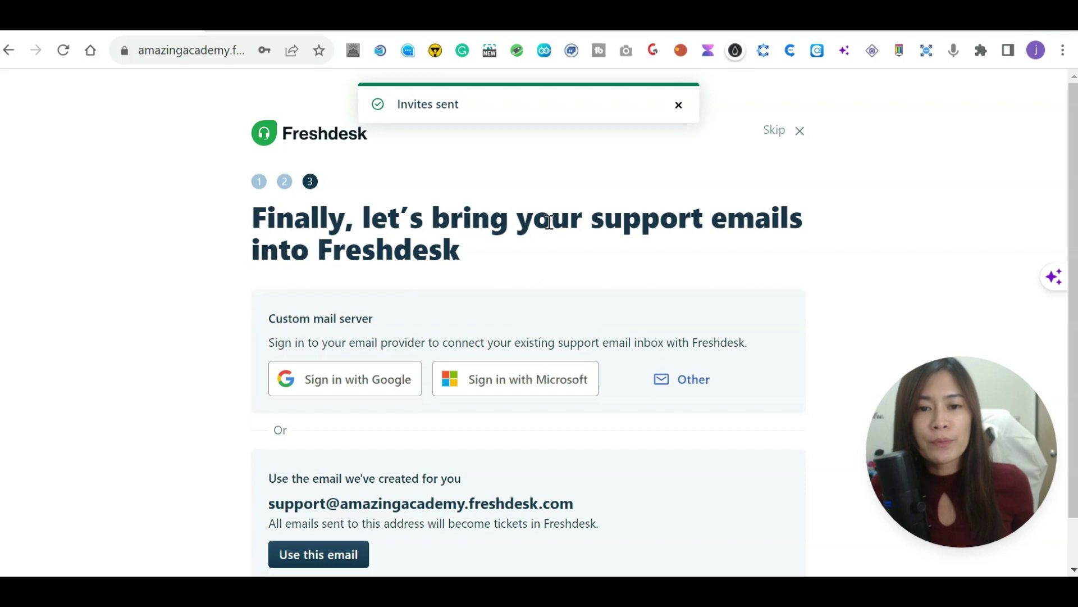
scroll(549, 221, "down", 1)
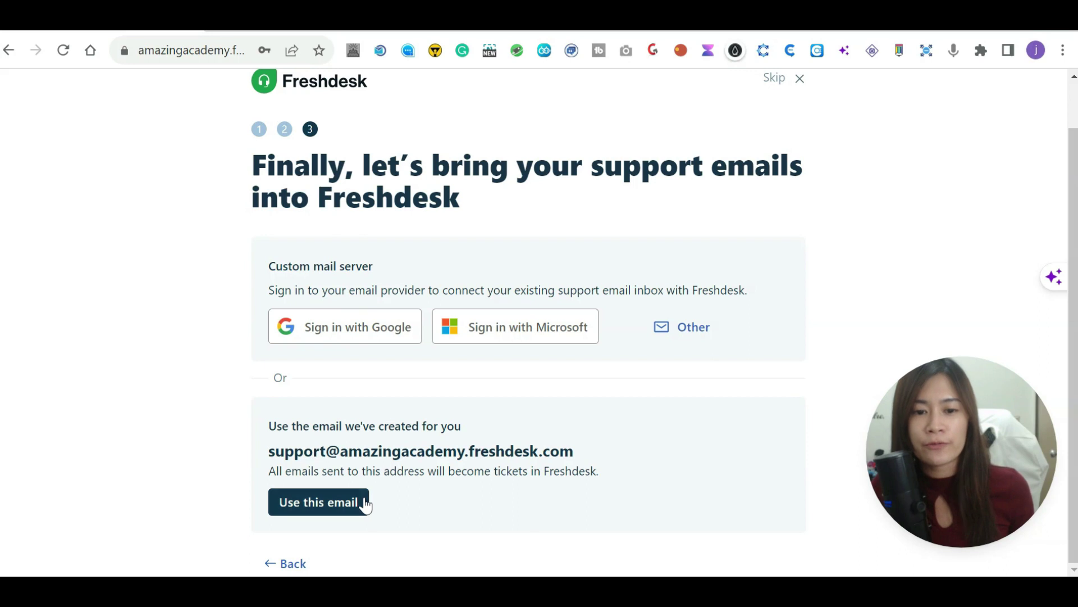
key("ctrl+m")
left_click_drag(272, 469, 585, 453)
key("ctrl+m")
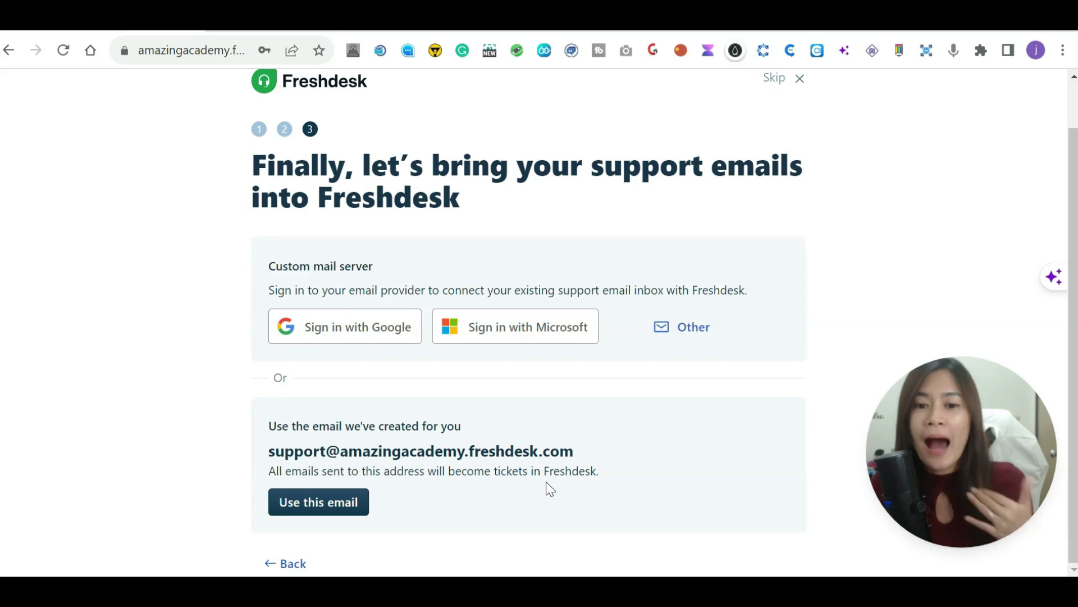
key("ctrl+m")
left_click_drag(580, 453, 252, 451)
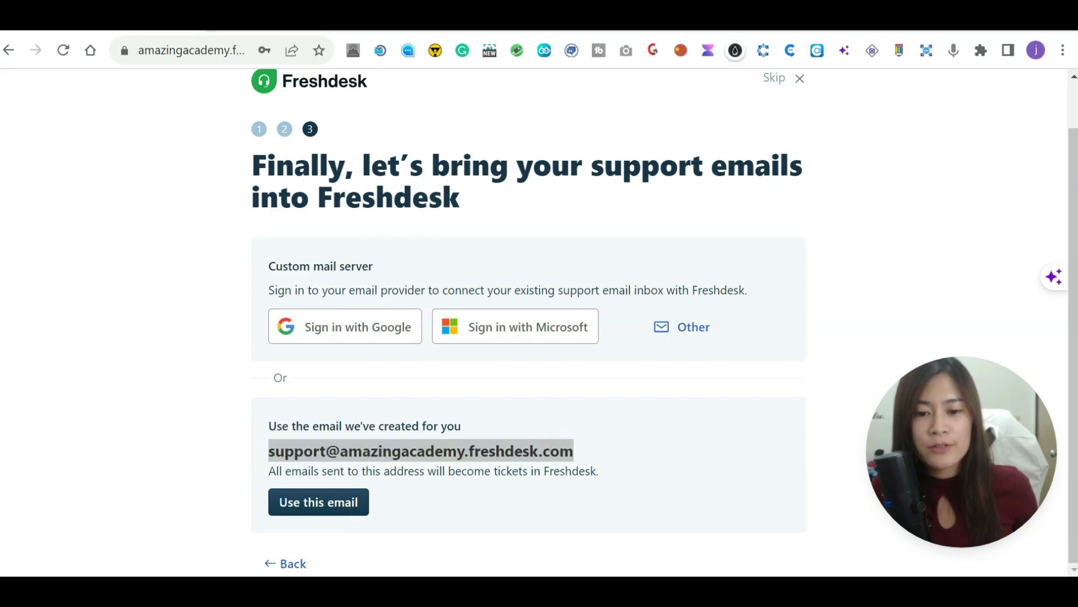
Adopt the generated support e-mail address and highlight it on the confirmation page.
left_click(306, 508)
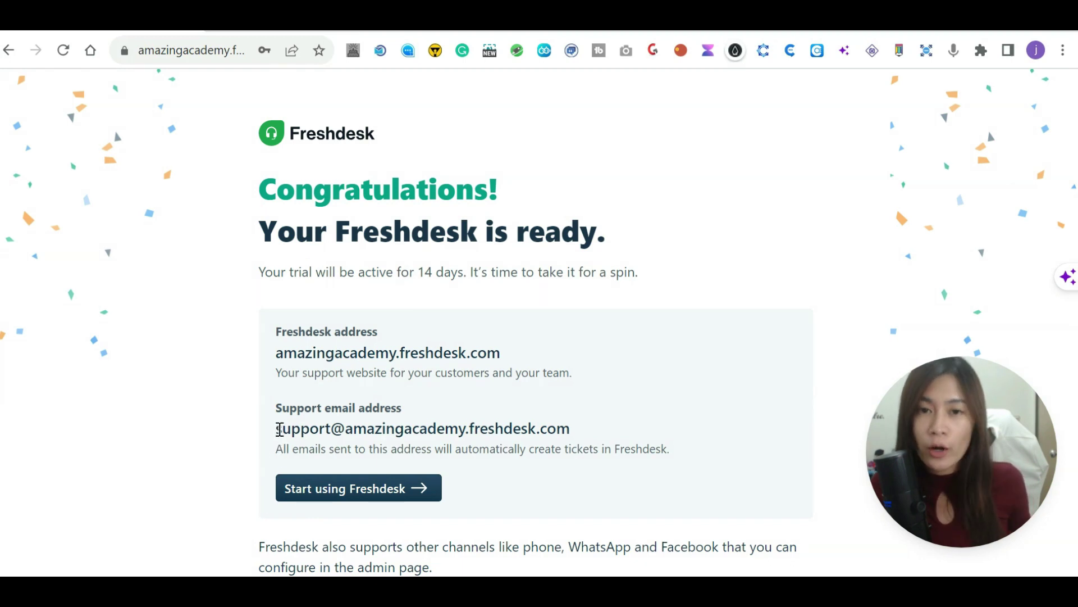
left_click_drag(279, 430, 572, 431)
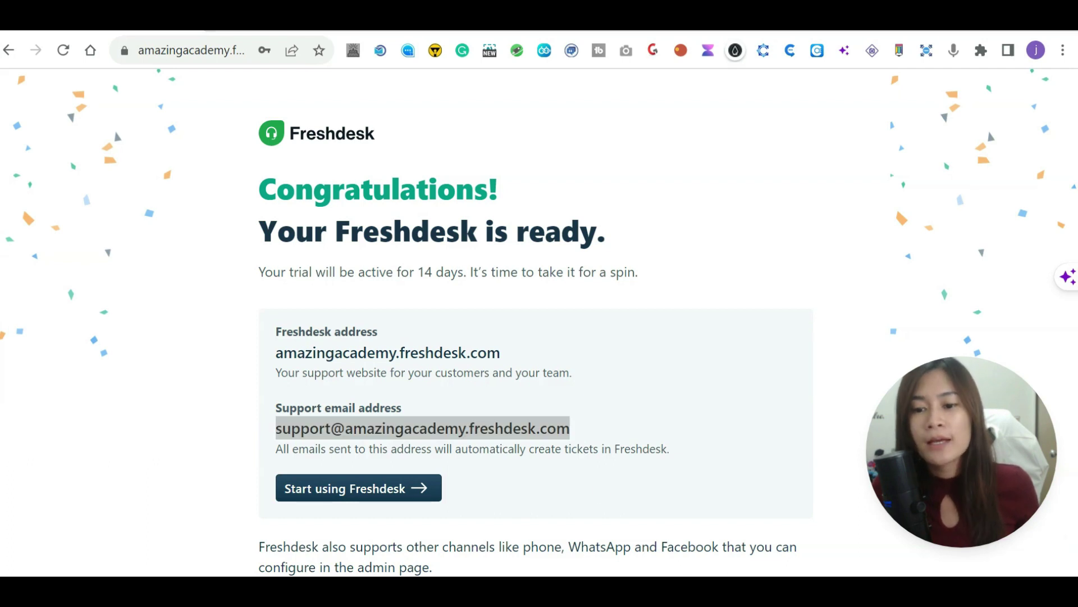
Choose Software and Internet as the industry and personalize the helpdesk to show All tickets.
left_click(380, 489)
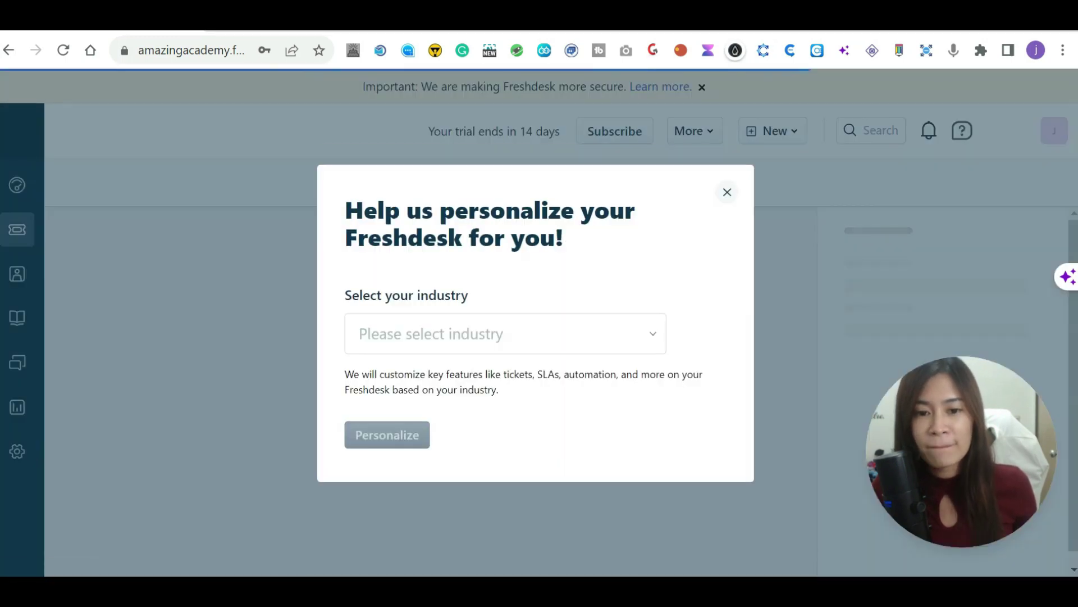
left_click(496, 333)
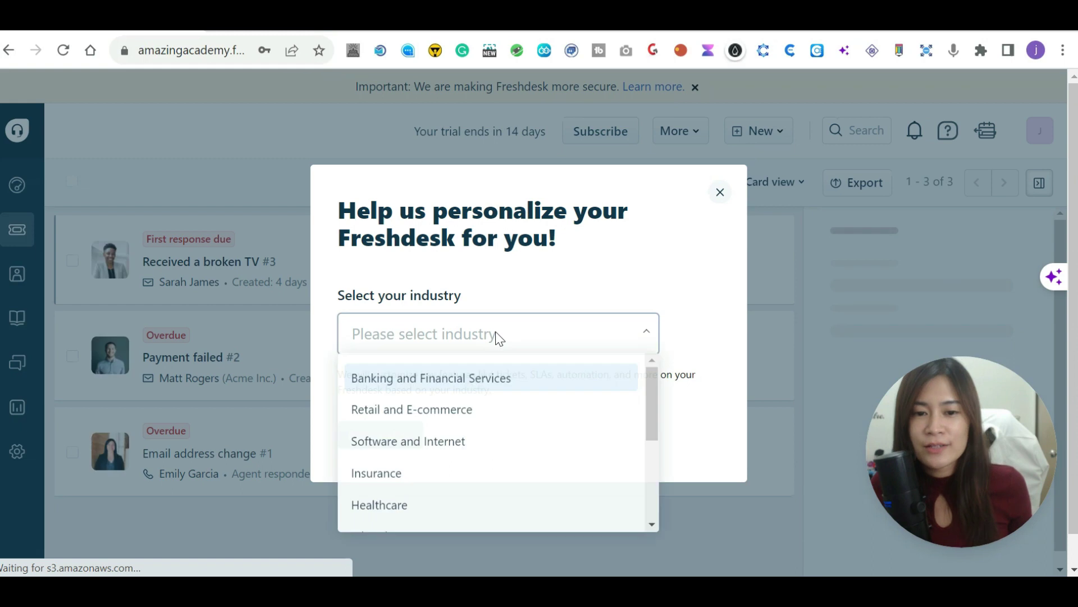
left_click(439, 447)
left_click(365, 438)
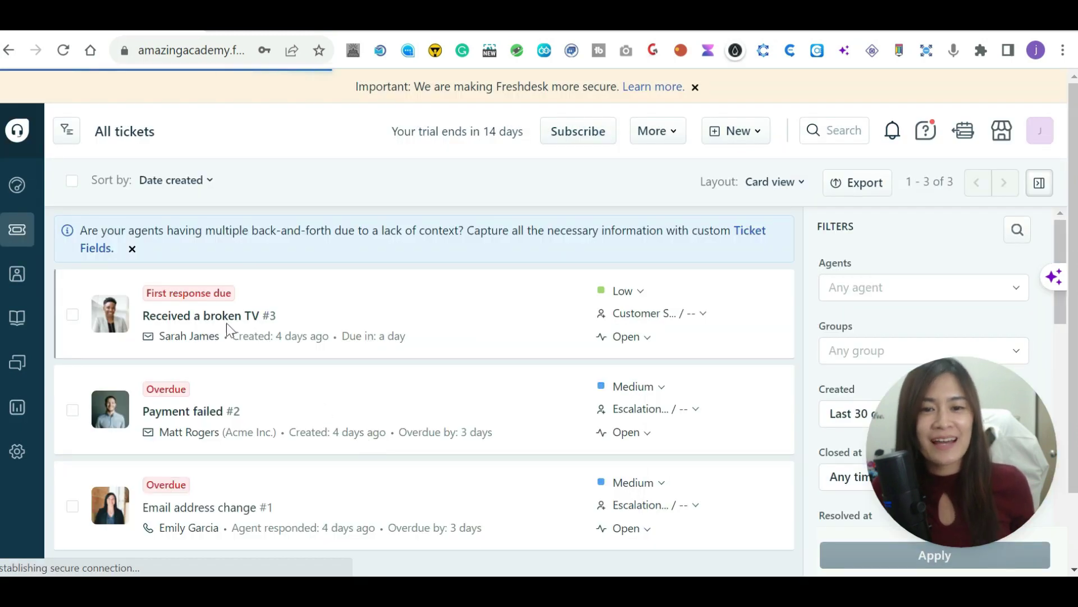
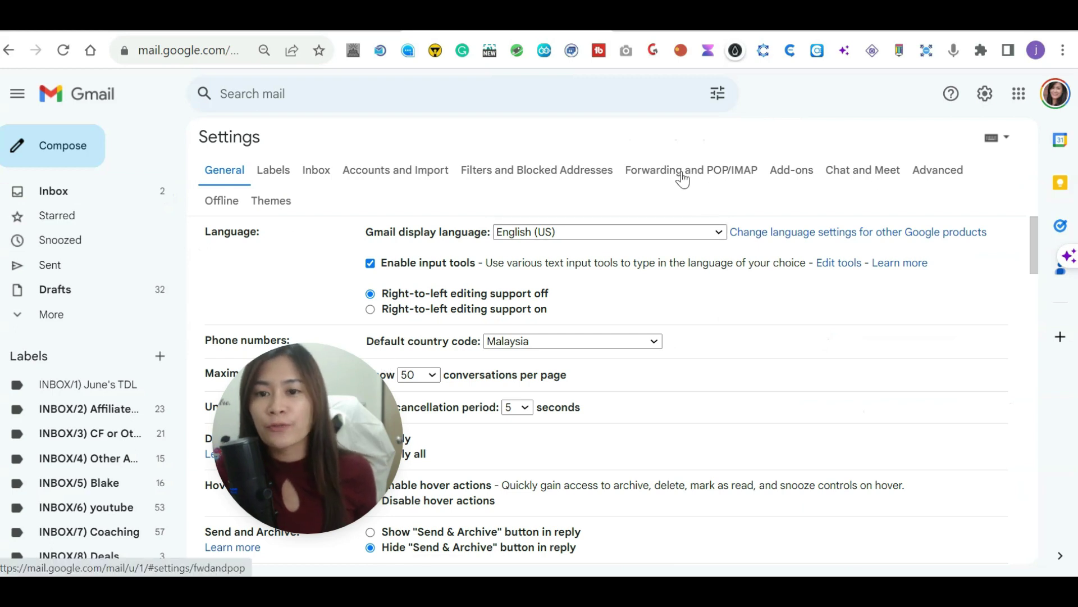
Start a new Gmail forwarding address from the Forwarding and POP/IMAP settings and paste in the Freshdesk support address.
left_click(684, 179)
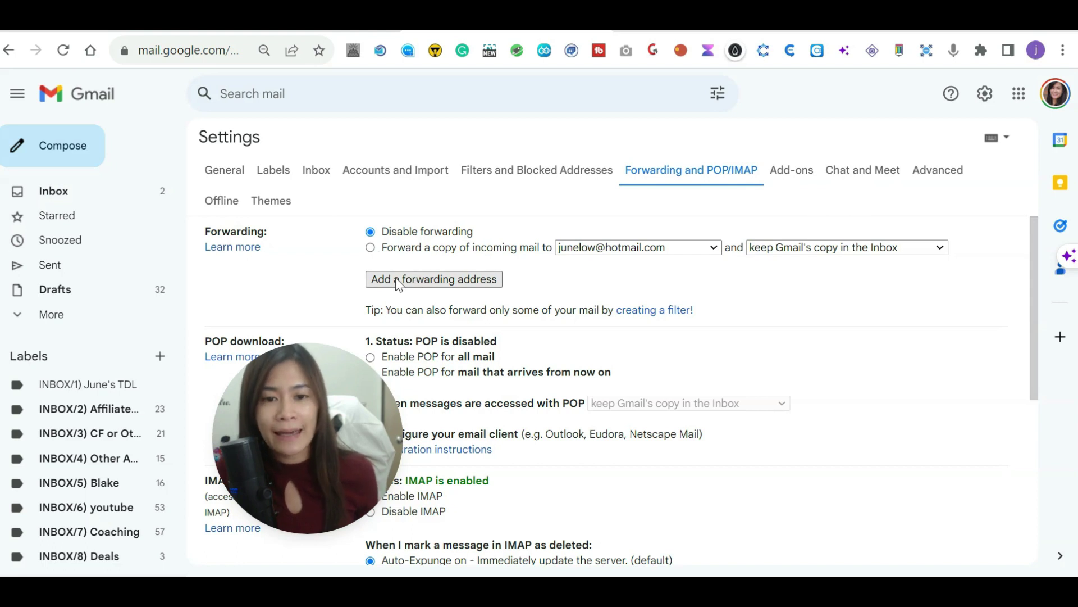
left_click(395, 277)
key("ctrl+v")
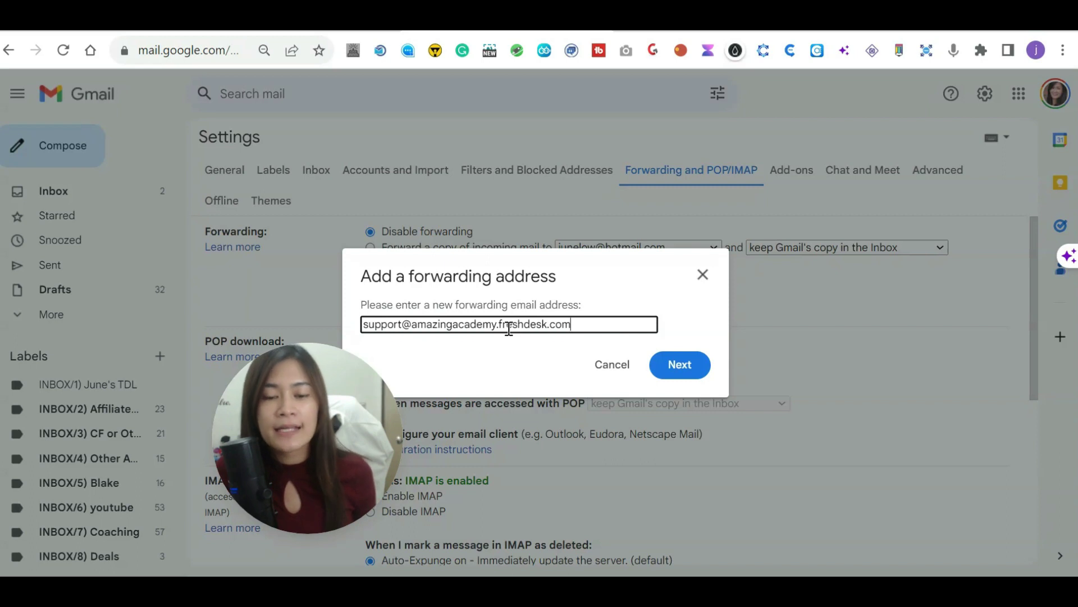
Submit the Freshdesk support address as a new Gmail forwarding address.
left_click_drag(364, 324, 471, 323)
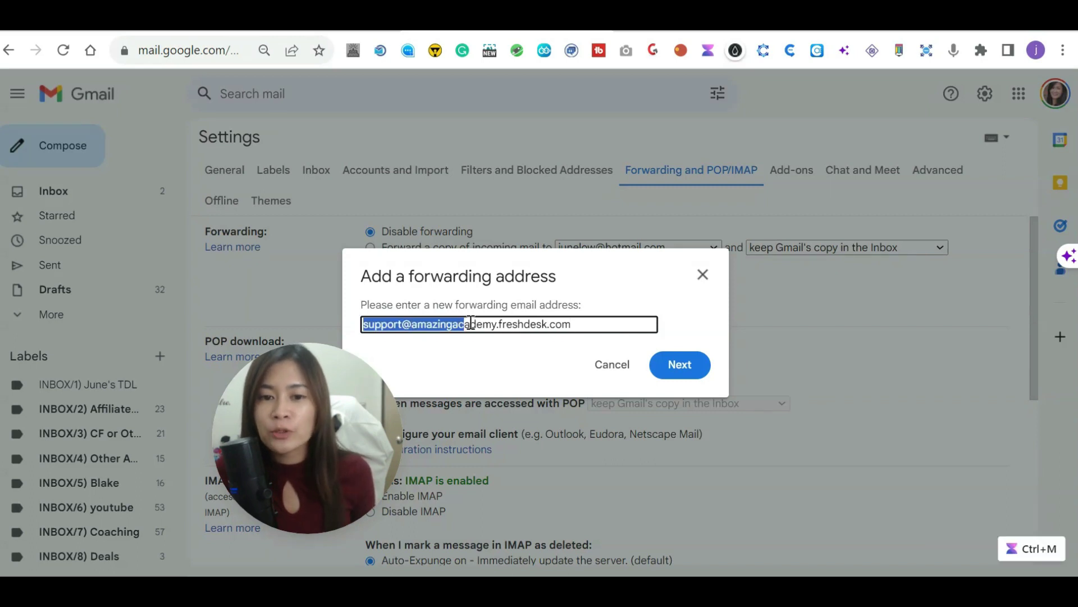
left_click(556, 325)
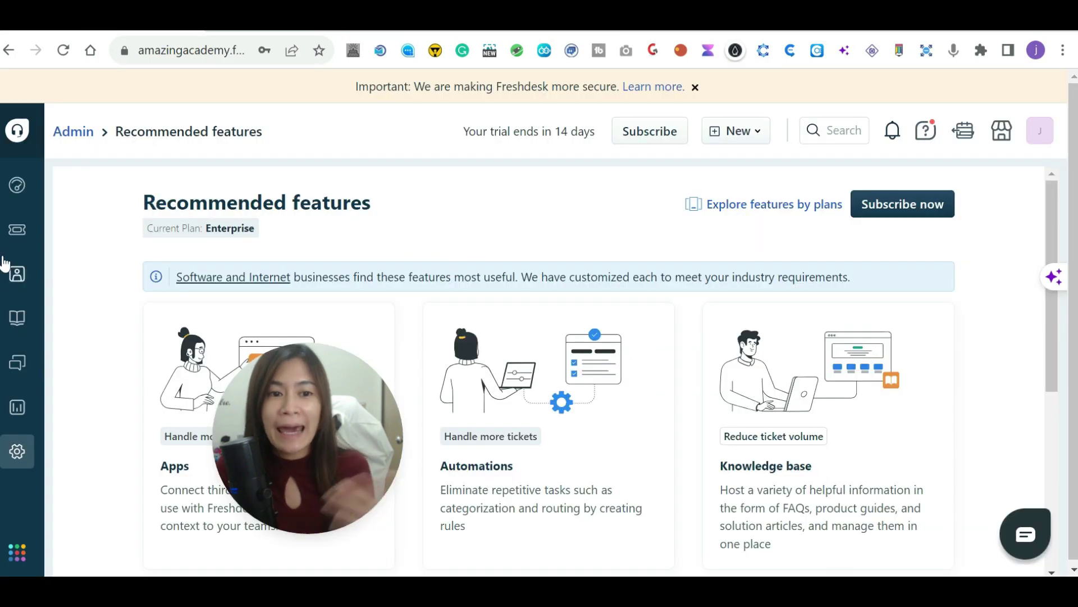
left_click(17, 229)
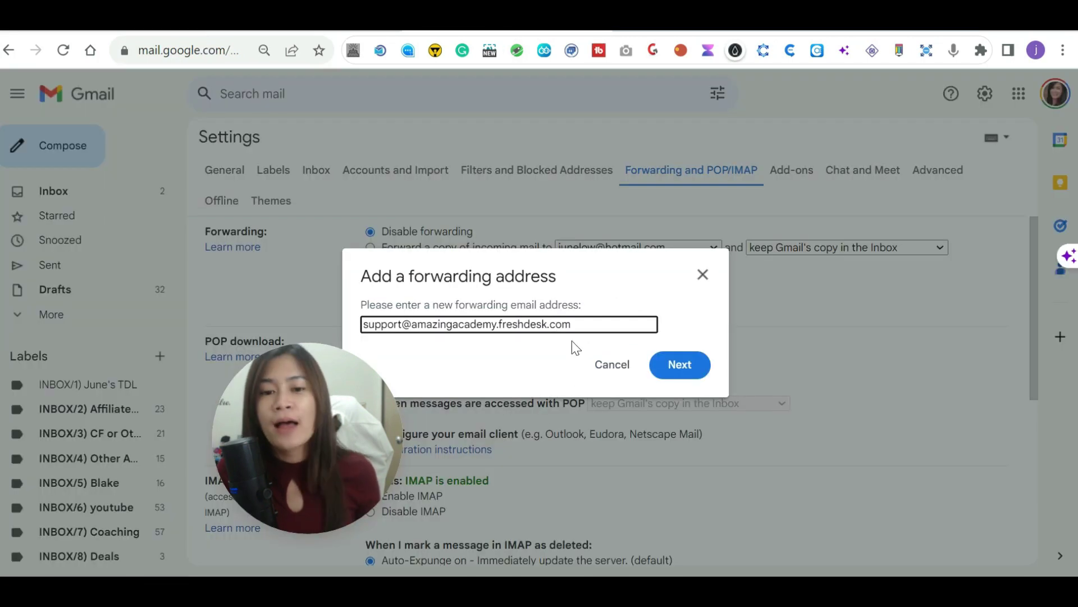
left_click_drag(580, 329, 362, 324)
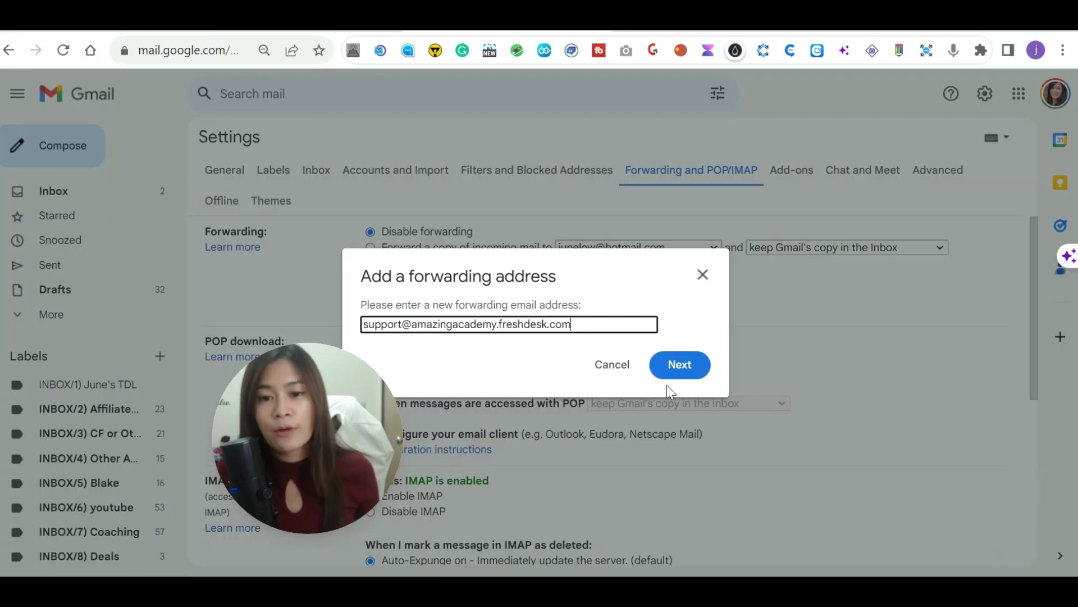
left_click(680, 366)
Allow forwarding to the Freshdesk address and acknowledge the confirmation-code notice.
left_click_drag(314, 433, 231, 433)
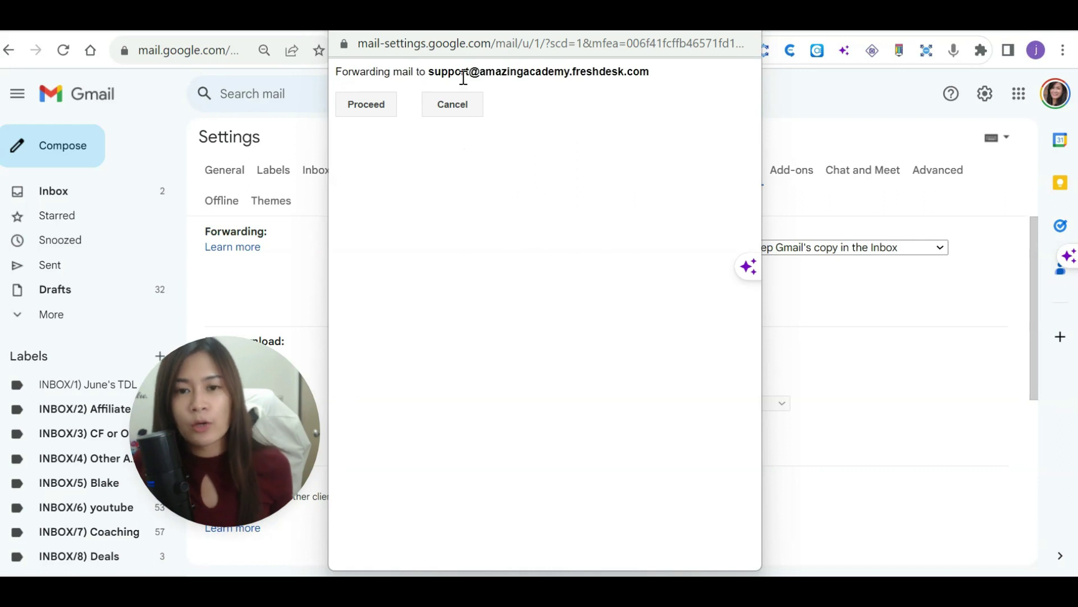
left_click(365, 107)
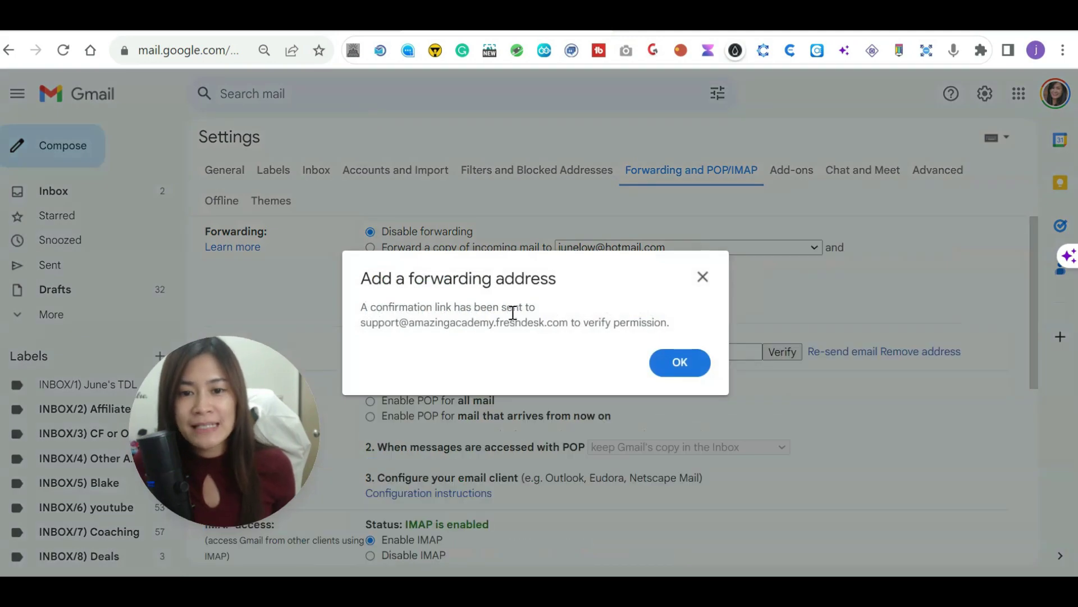
left_click_drag(370, 322, 662, 320)
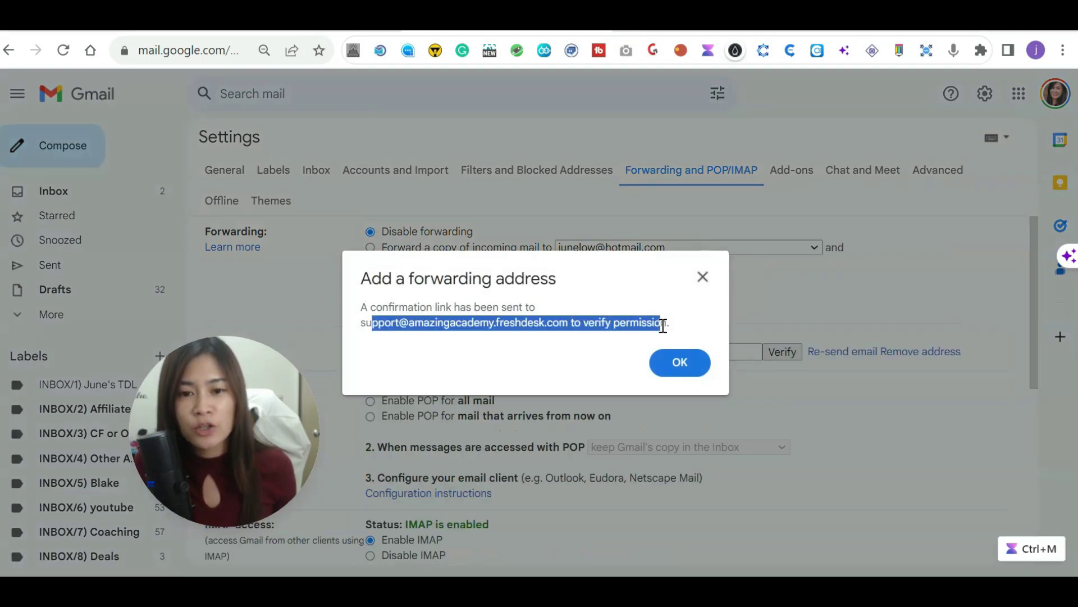
left_click(669, 330)
left_click(677, 363)
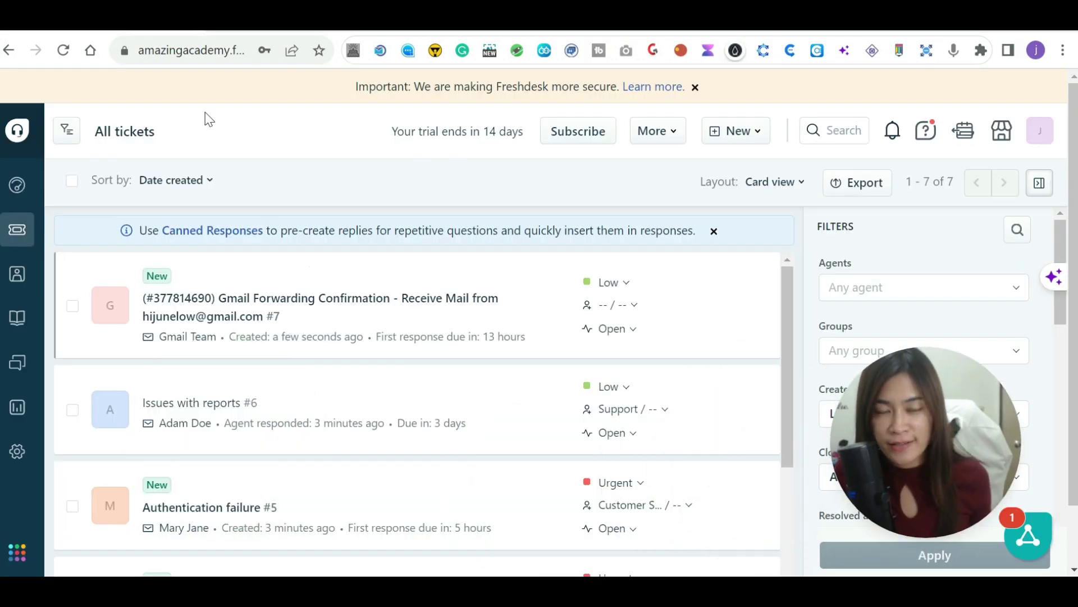
Open Freshdesk's Gmail Forwarding Confirmation ticket to get the confirmation code, then return to Gmail.
left_click(159, 59)
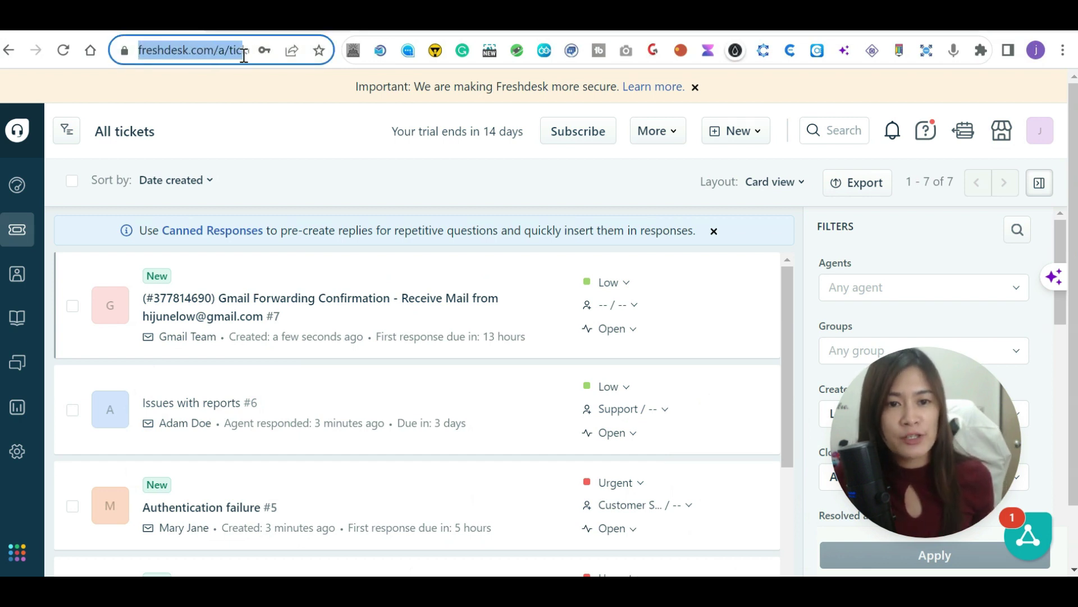
left_click(278, 196)
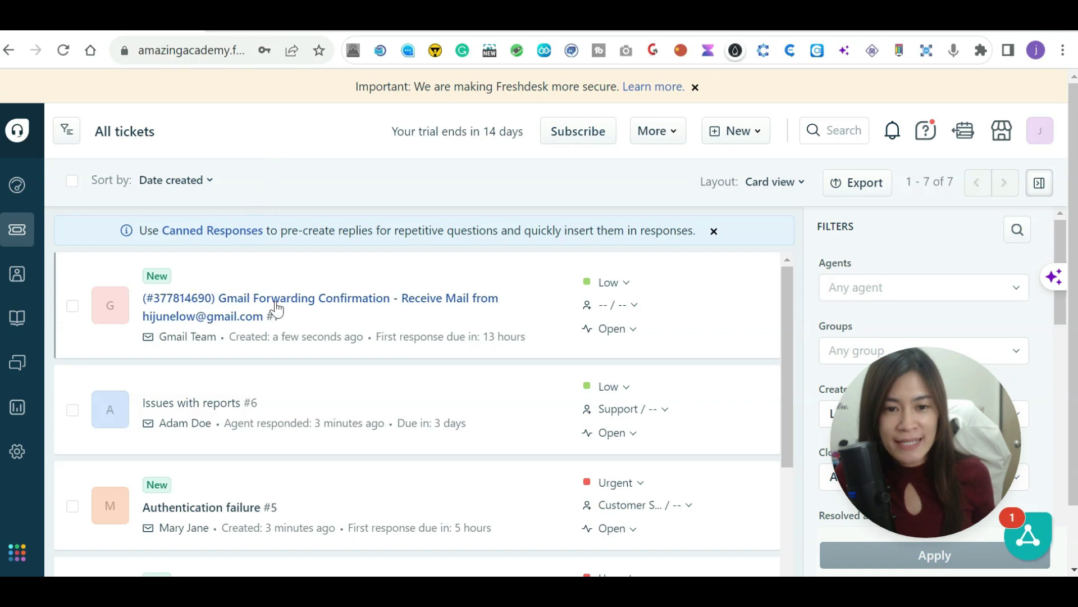
mouse_move(249, 315)
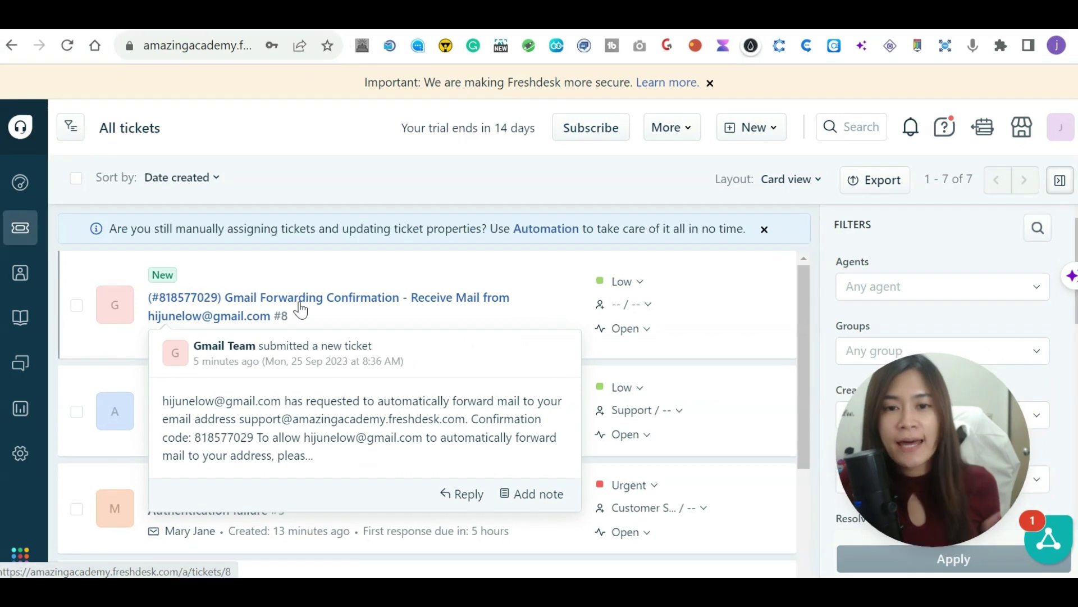
left_click(299, 308)
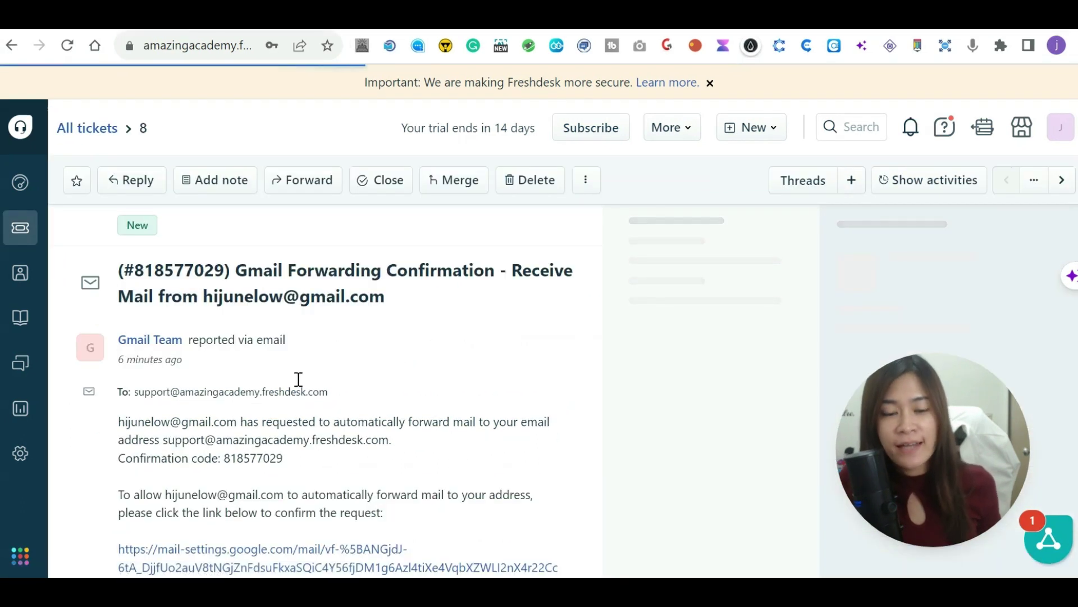
scroll(318, 426, "down", 2)
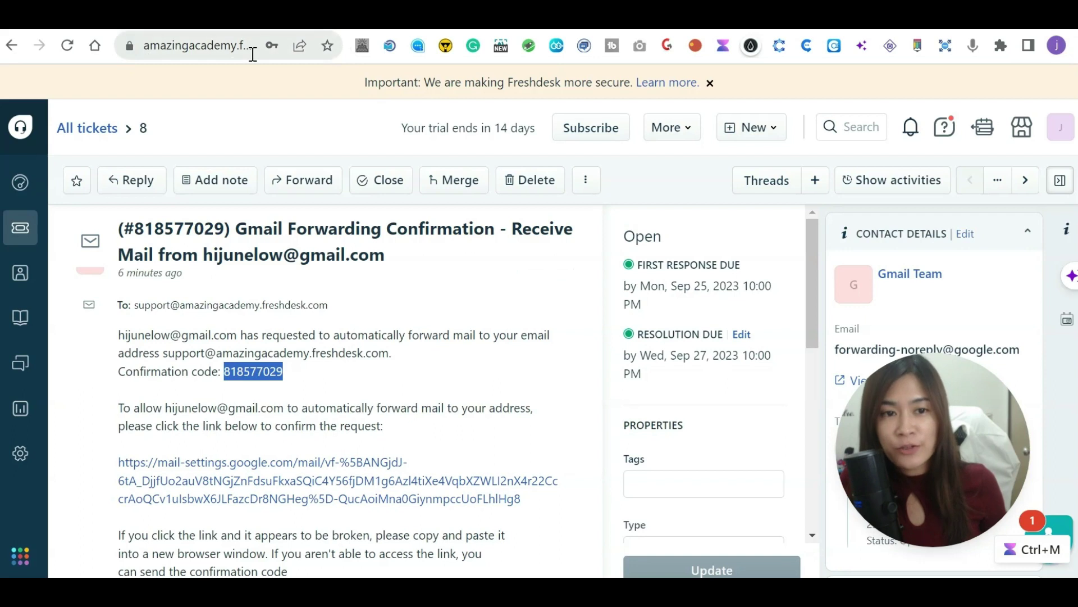
left_click_drag(191, 53, 269, 53)
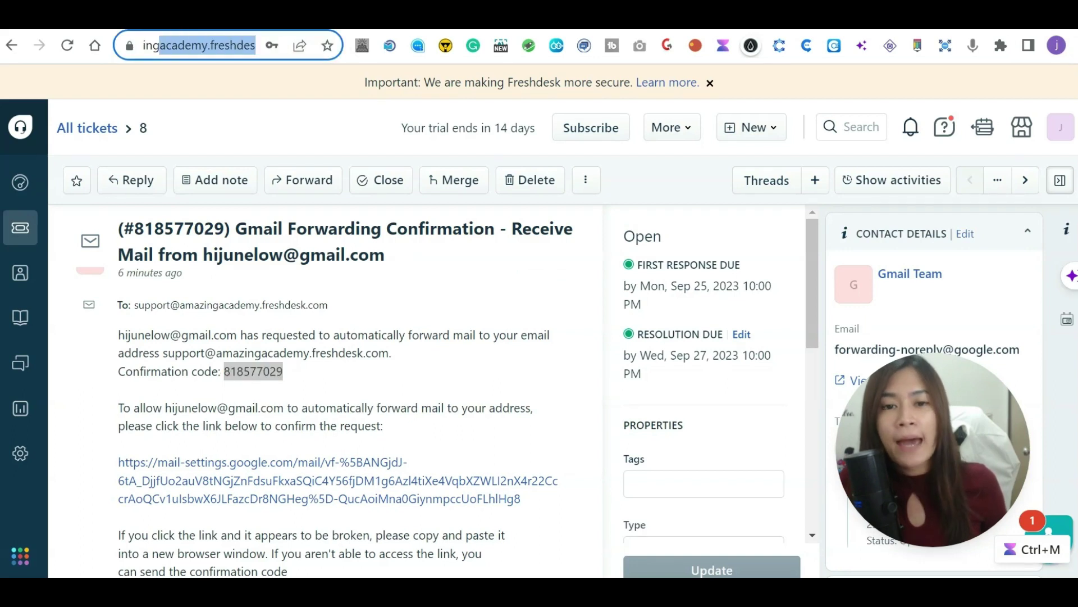
left_click(466, 17)
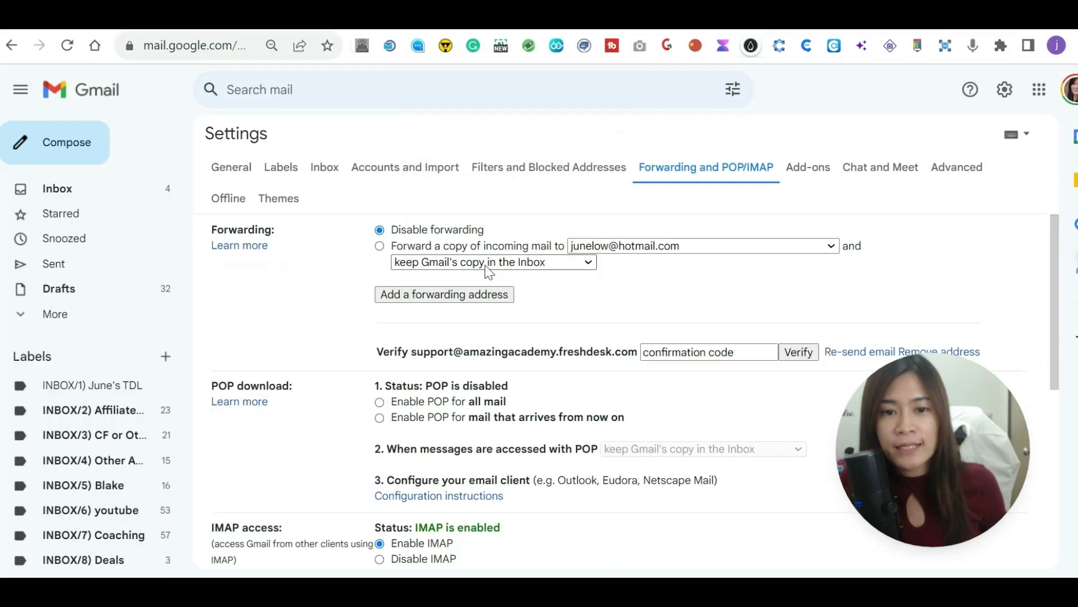
Enter the confirmation code beside the Freshdesk support address and verify it.
scroll(786, 393, "down", 2)
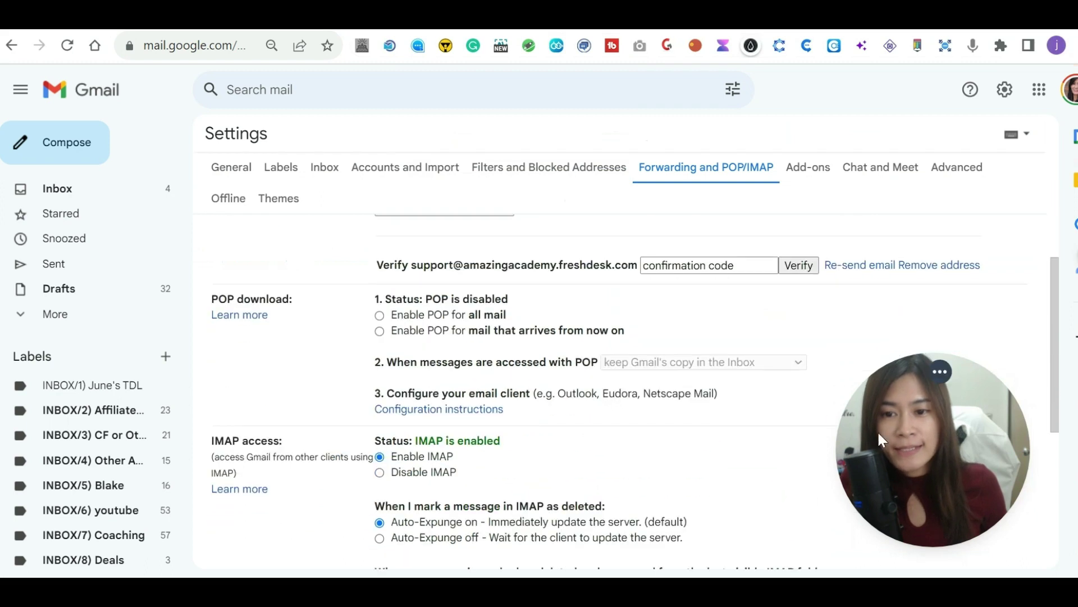
scroll(511, 283, "up", 2)
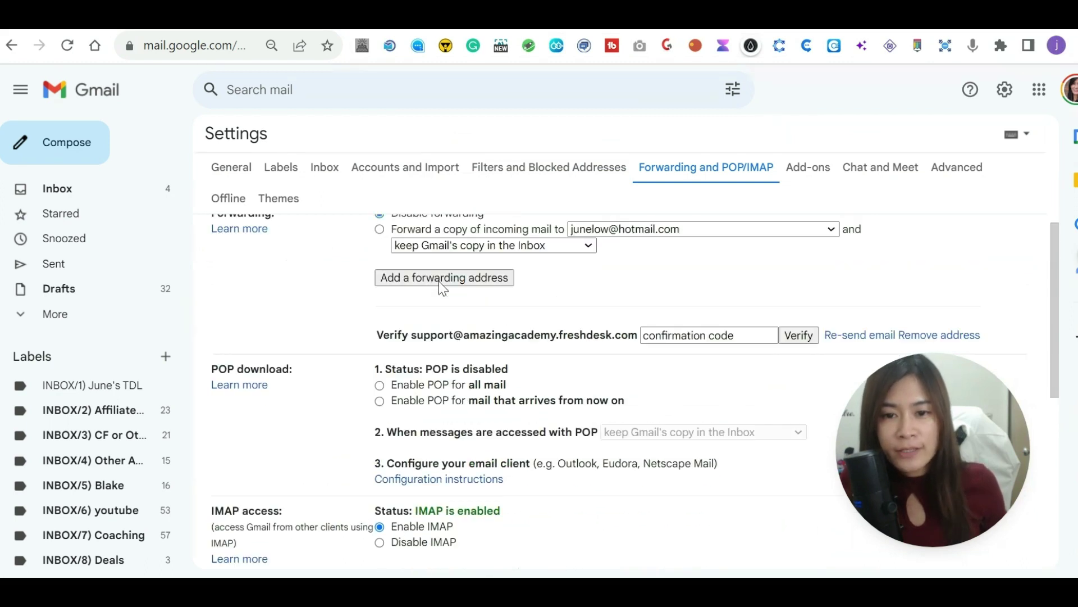
left_click_drag(951, 436, 949, 477)
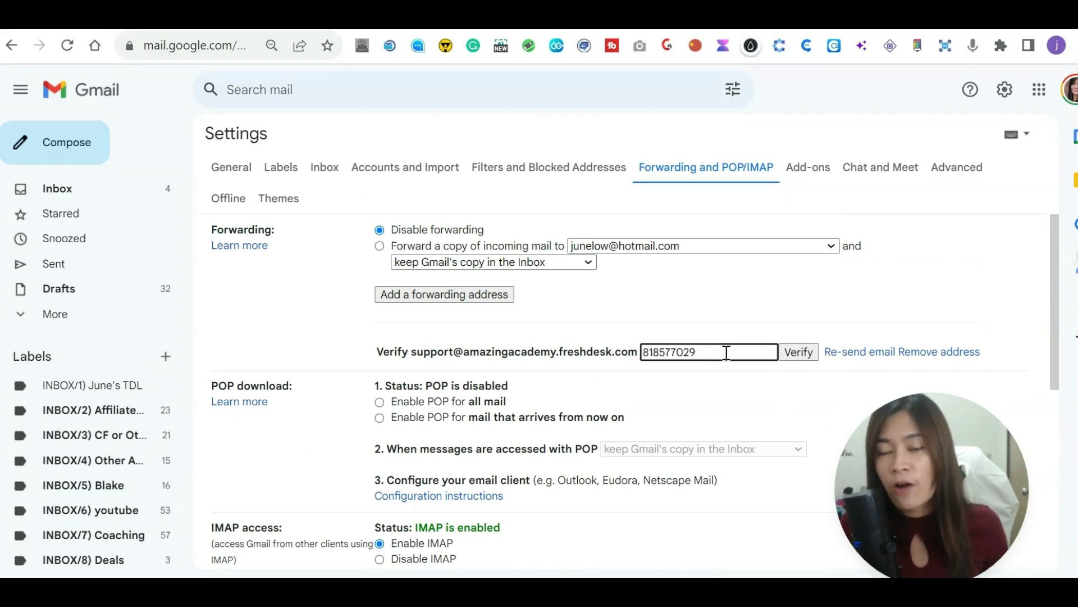
left_click(798, 352)
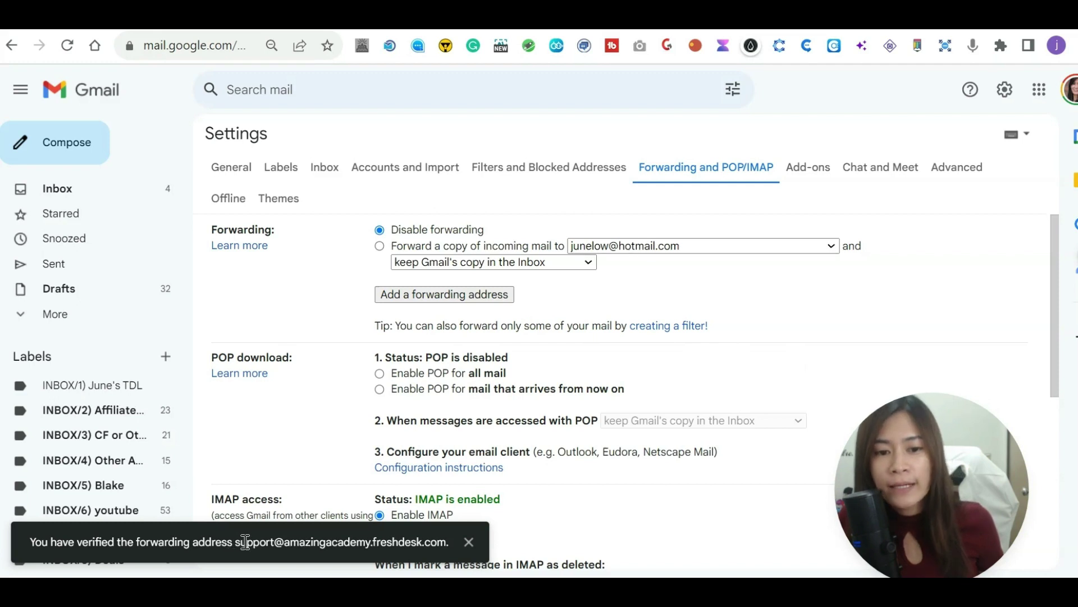
Forward a copy of incoming Gmail mail to the Freshdesk support address and save the changes.
left_click(458, 297)
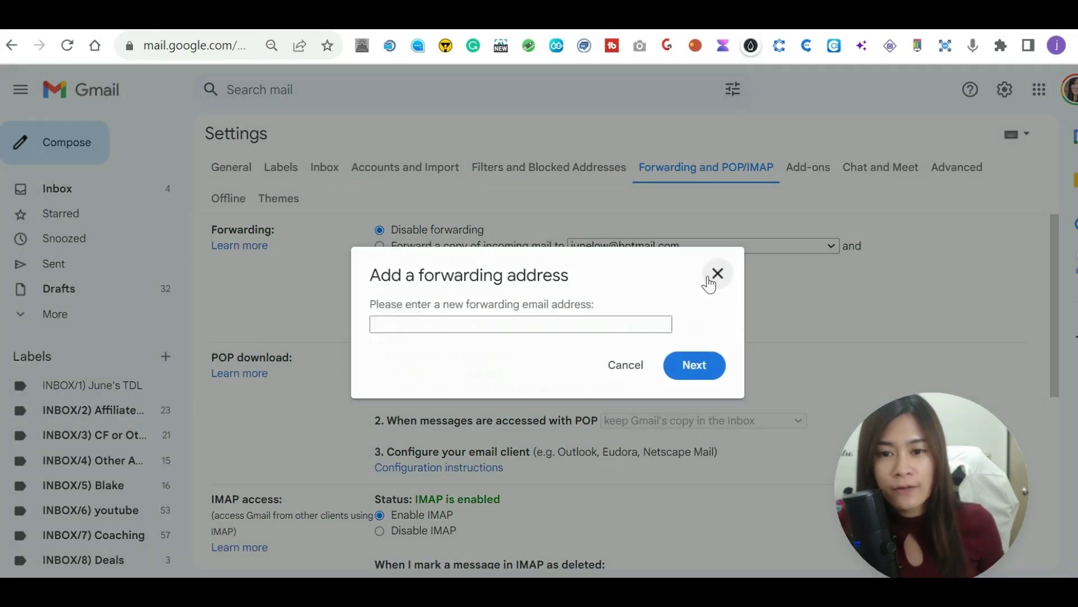
left_click(711, 278)
left_click(725, 247)
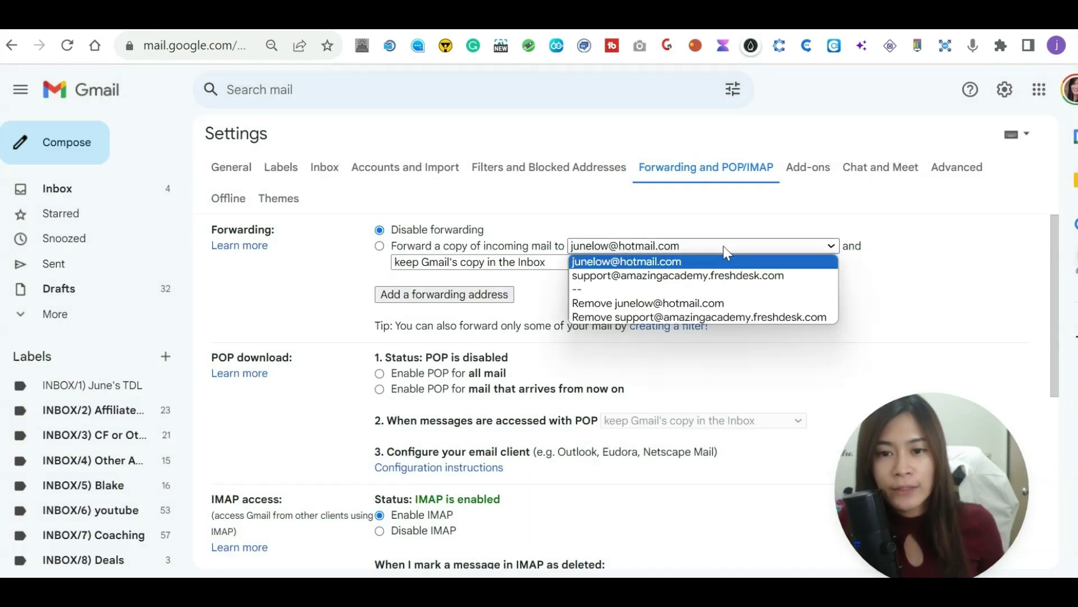
left_click(392, 243)
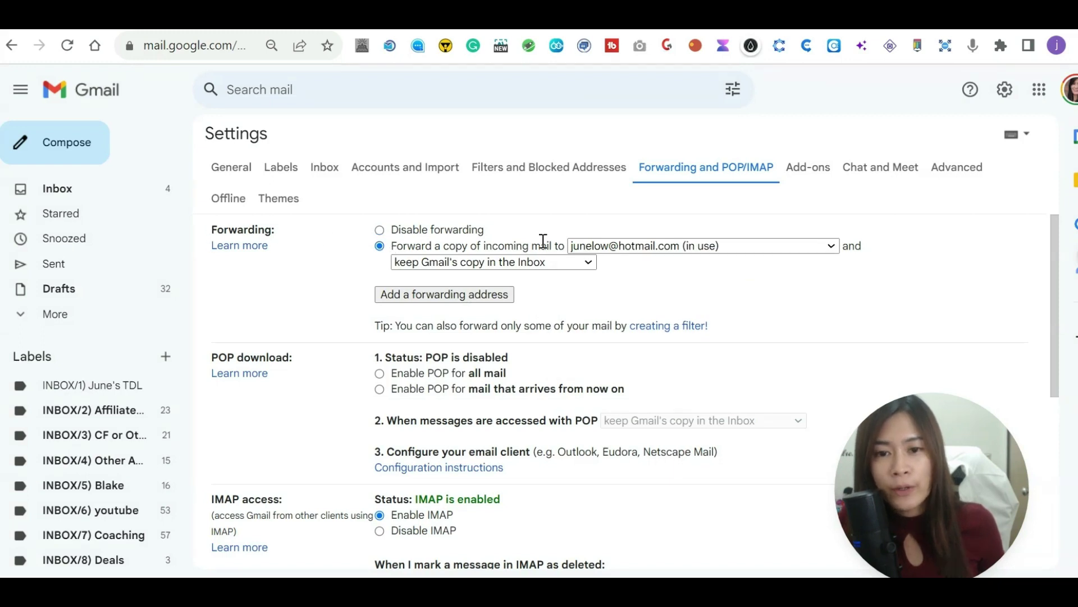
left_click(618, 245)
left_click(615, 275)
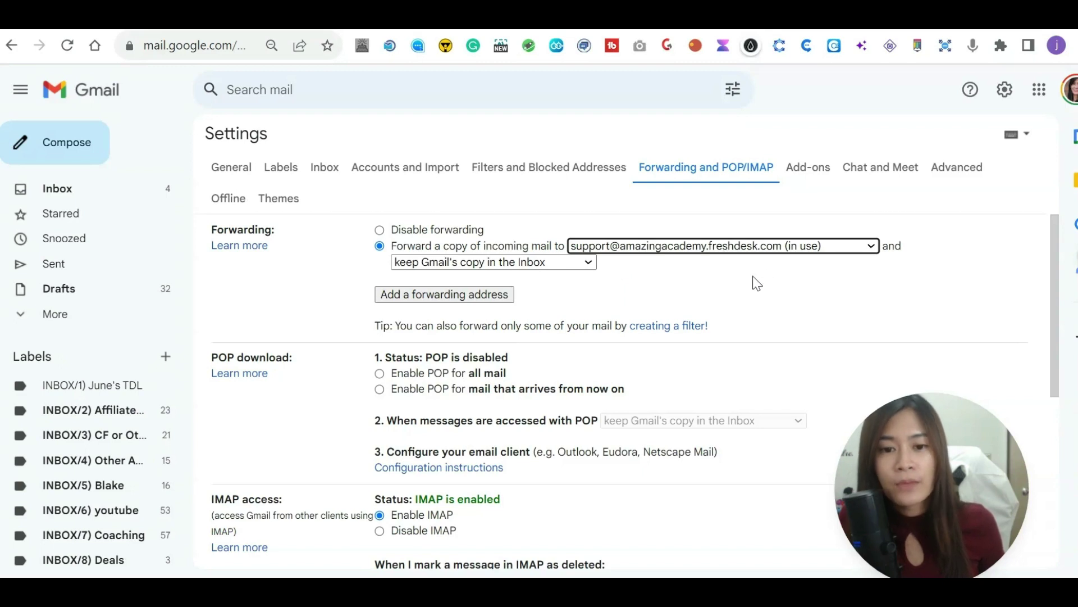
scroll(786, 365, "down", 6)
left_click(581, 486)
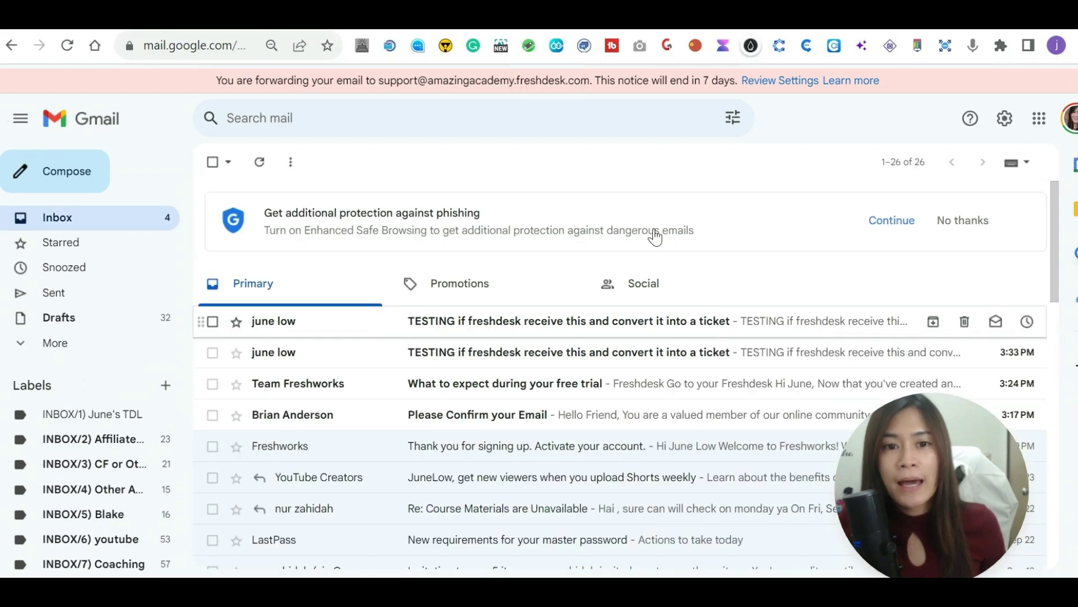
left_click_drag(905, 462, 508, 388)
left_click_drag(384, 81, 587, 81)
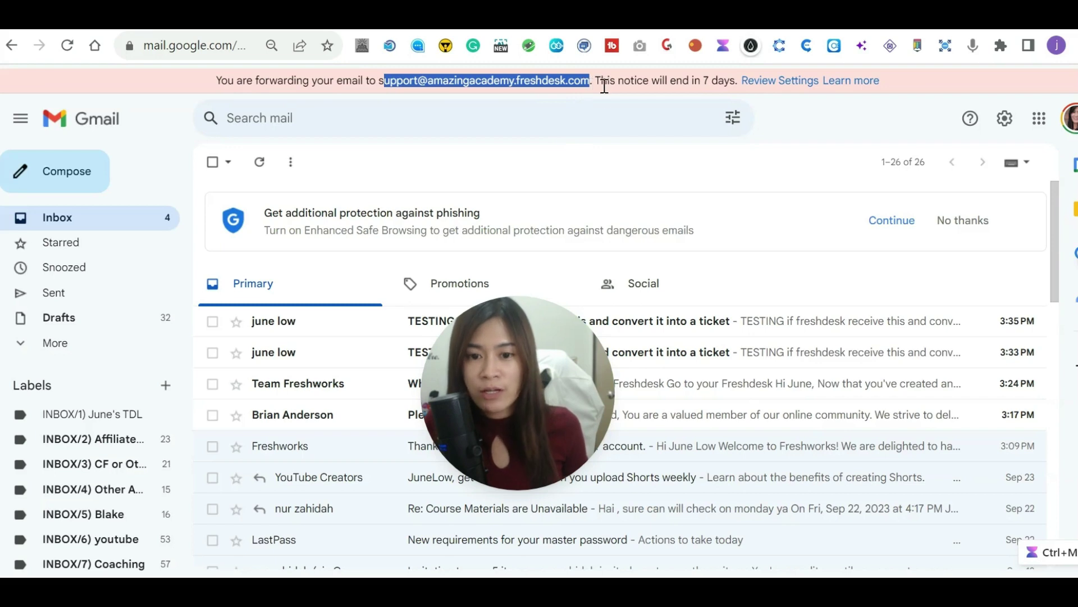
left_click_drag(545, 396, 549, 434)
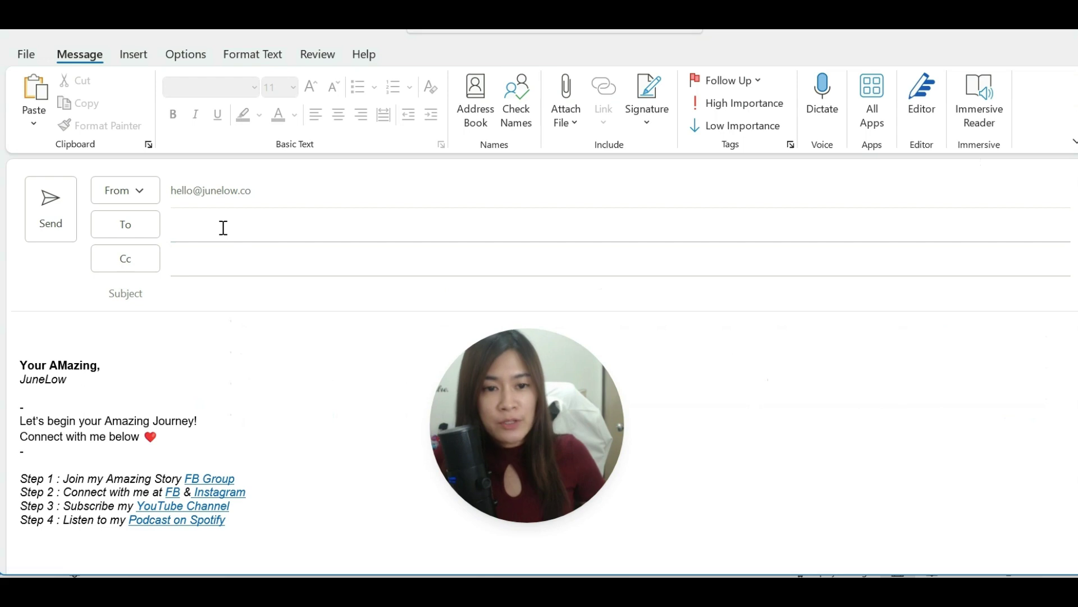
Send an Outlook email to the Gmail address with subject and body 'TEST IF this will create a ticket in freshdesk'.
left_click(223, 227)
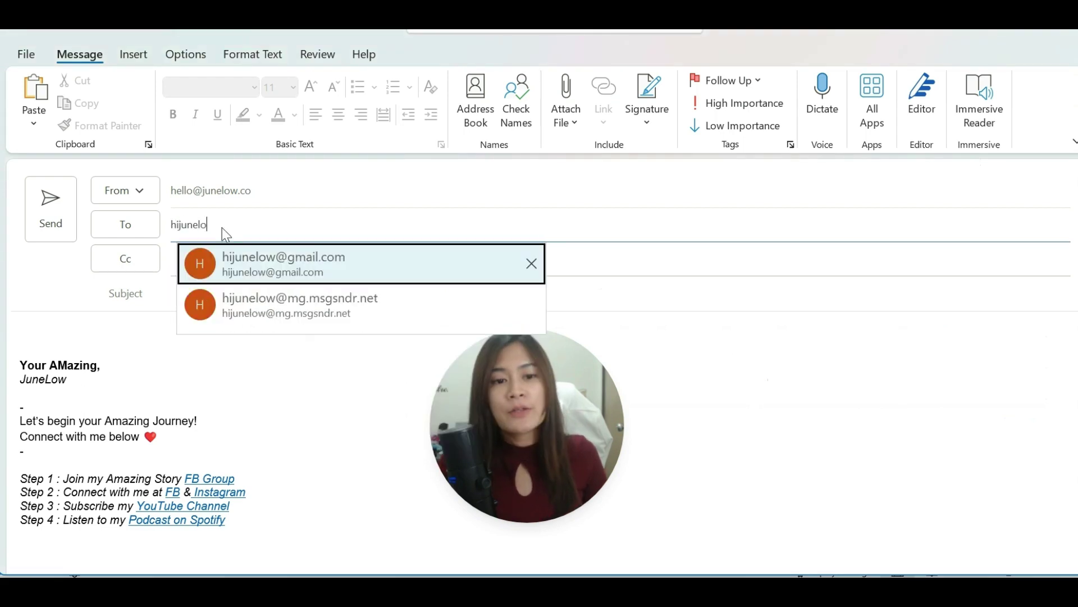
left_click(289, 268)
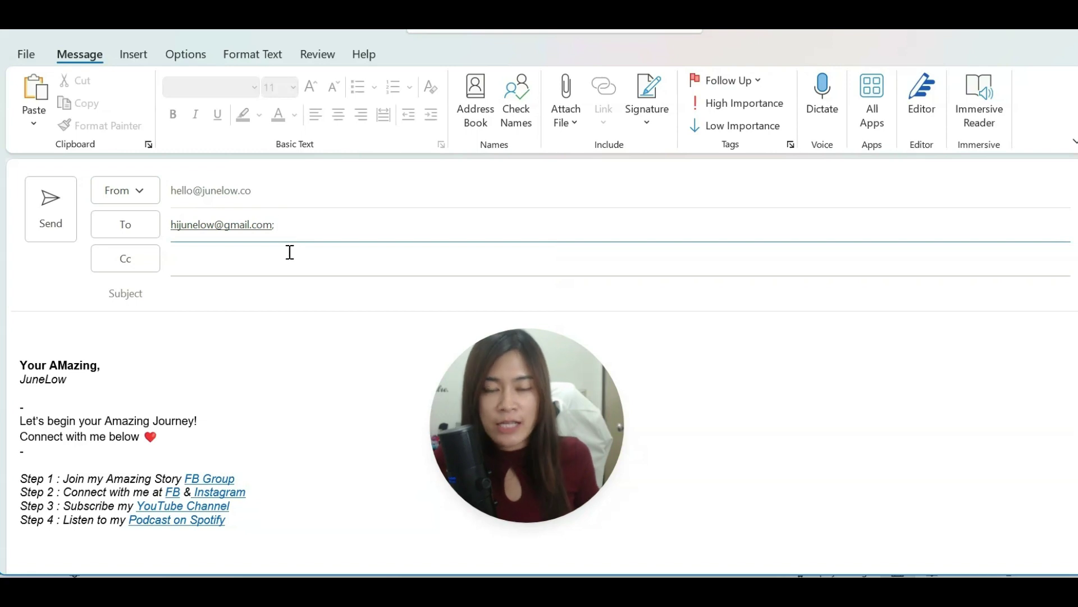
left_click(263, 296)
type("TES")
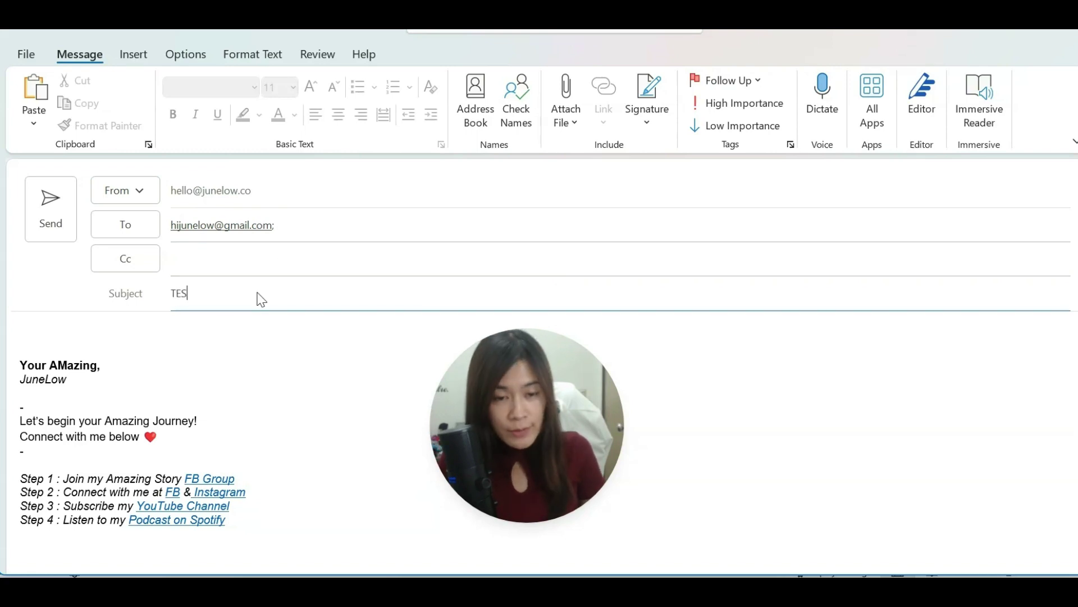
type("T IF this will creat")
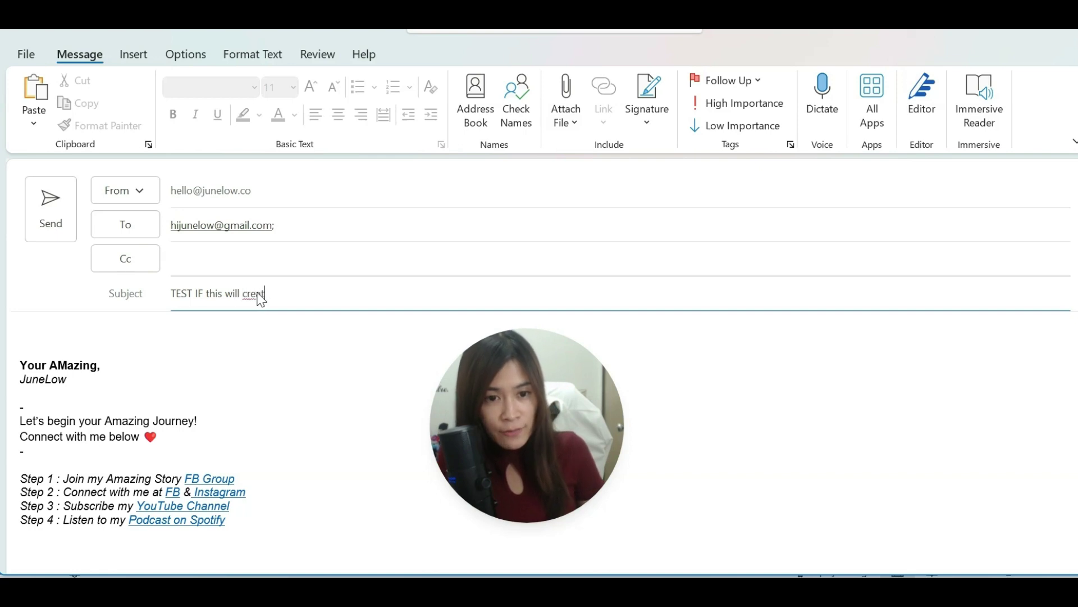
type("e a ticket in freshdesk")
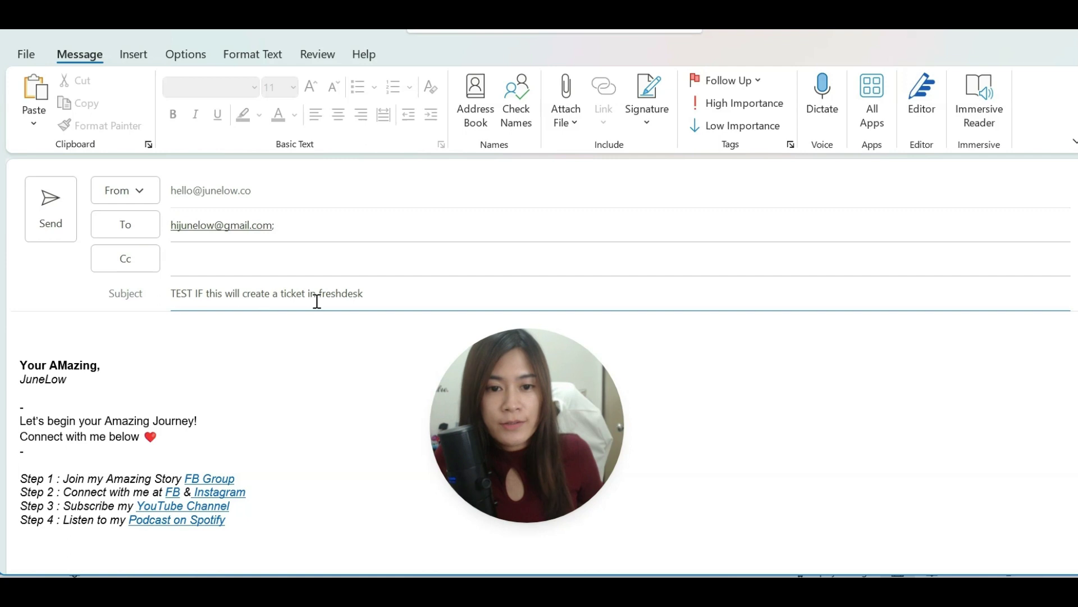
left_click_drag(364, 295, 188, 291)
key("ctrl+c")
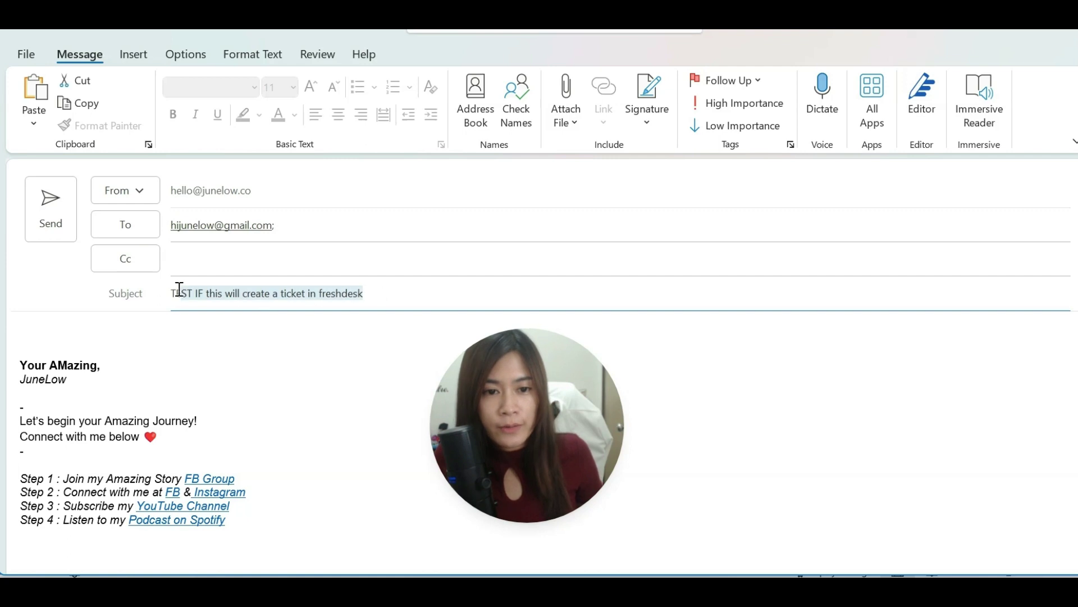
left_click(118, 330)
key("ctrl+v")
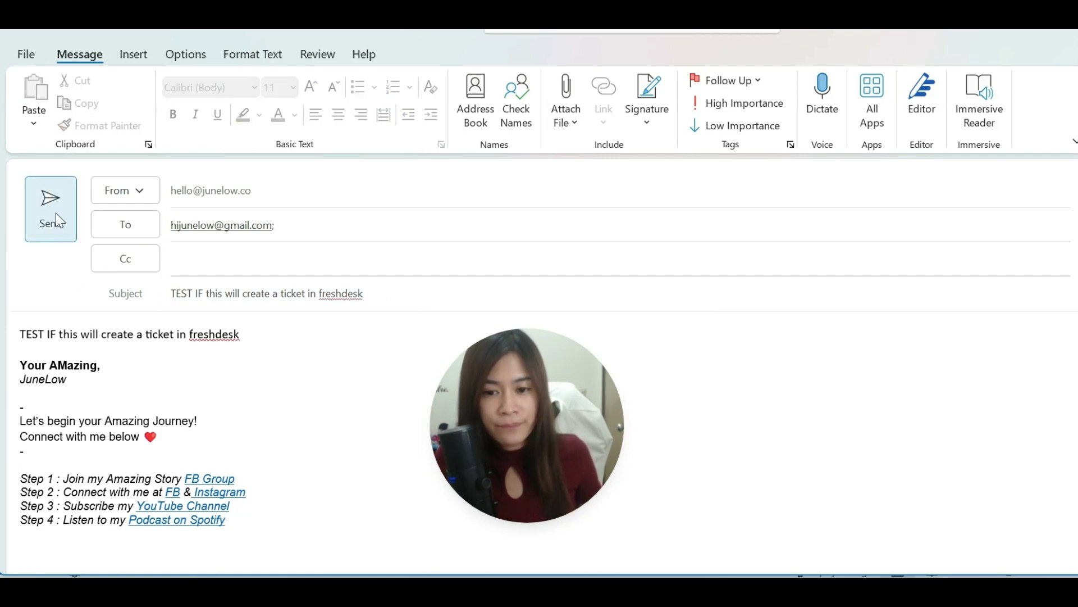
left_click(55, 214)
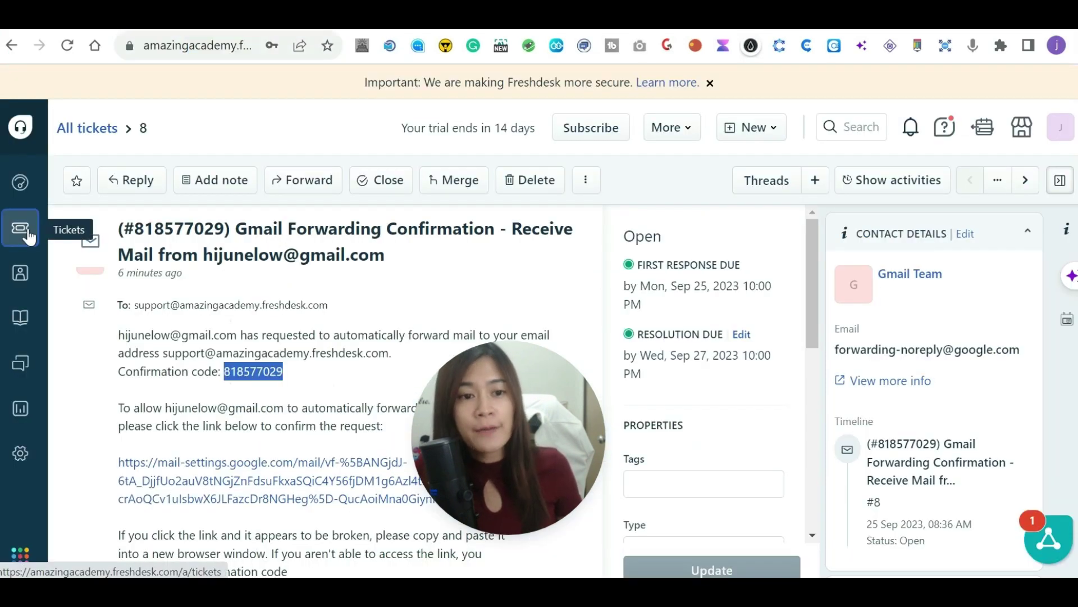
Open the new ticket #9 from Freshdesk's ticket list to read the test email.
left_click(20, 228)
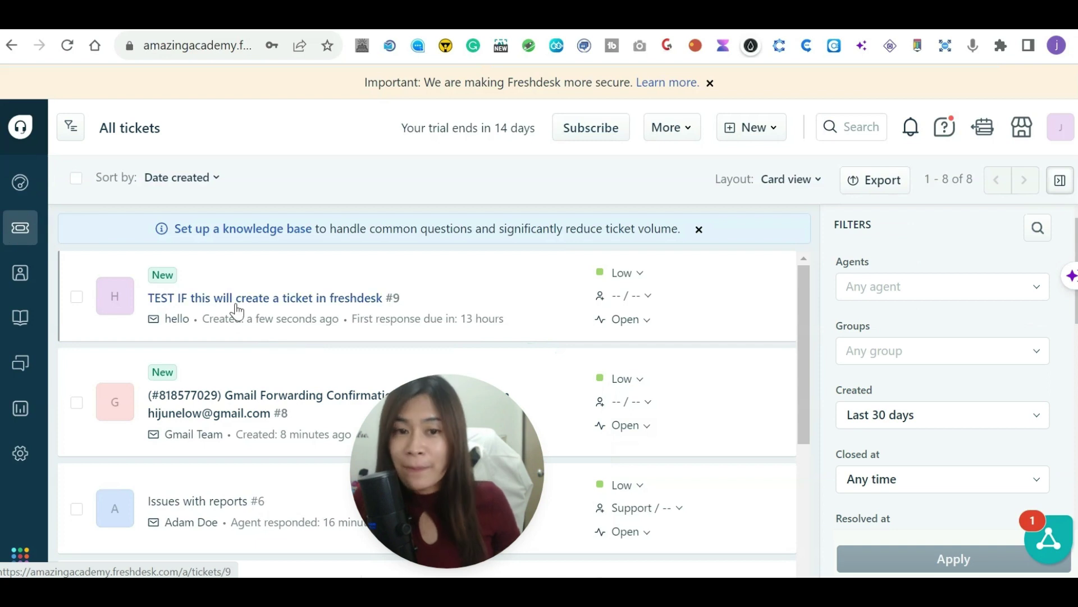
mouse_move(237, 310)
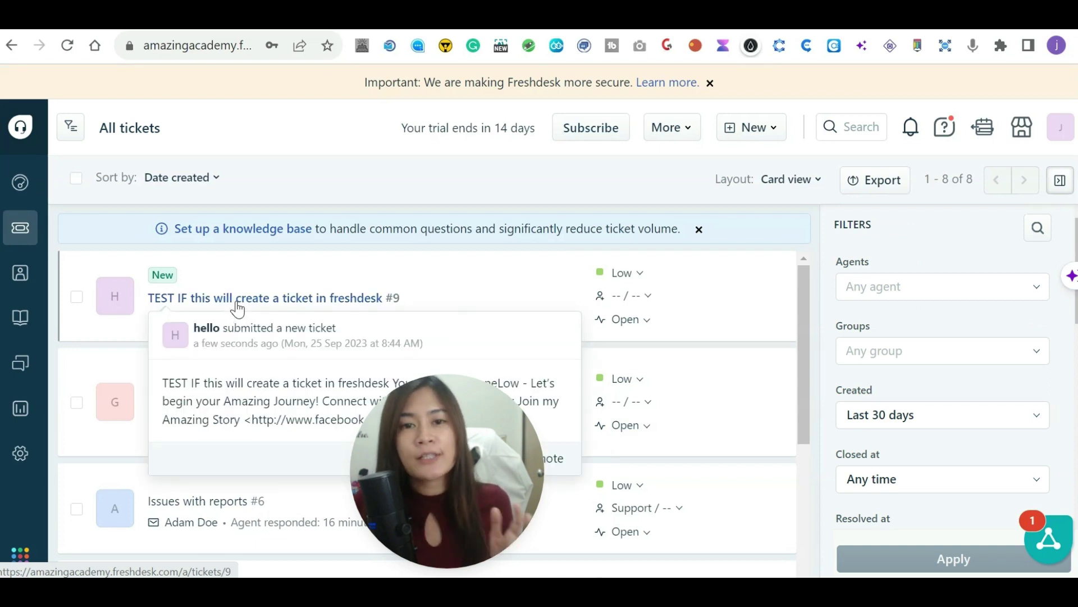
left_click_drag(478, 483, 865, 474)
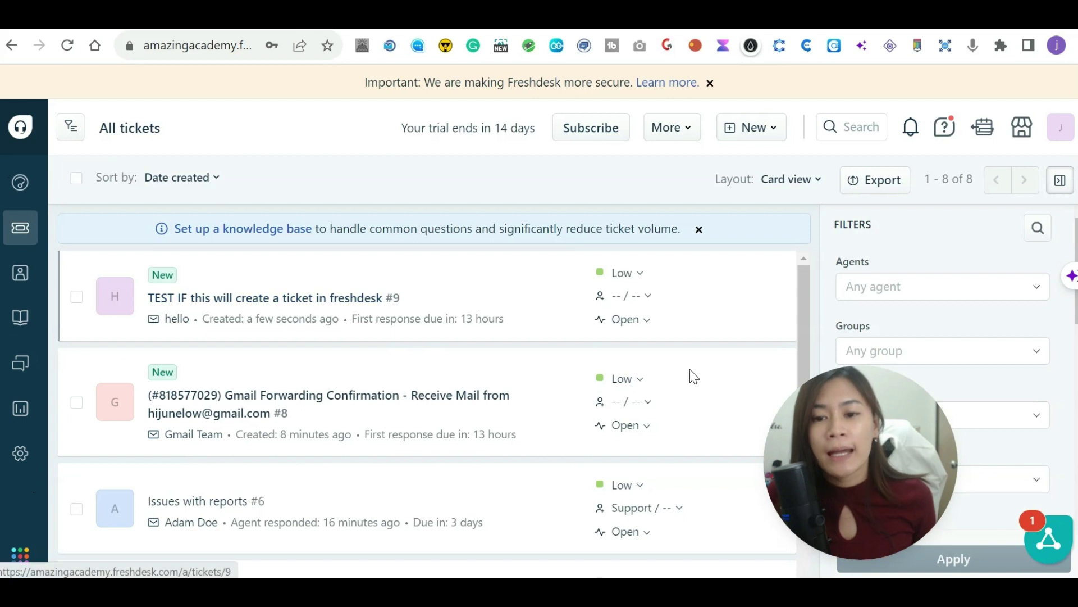
left_click(294, 298)
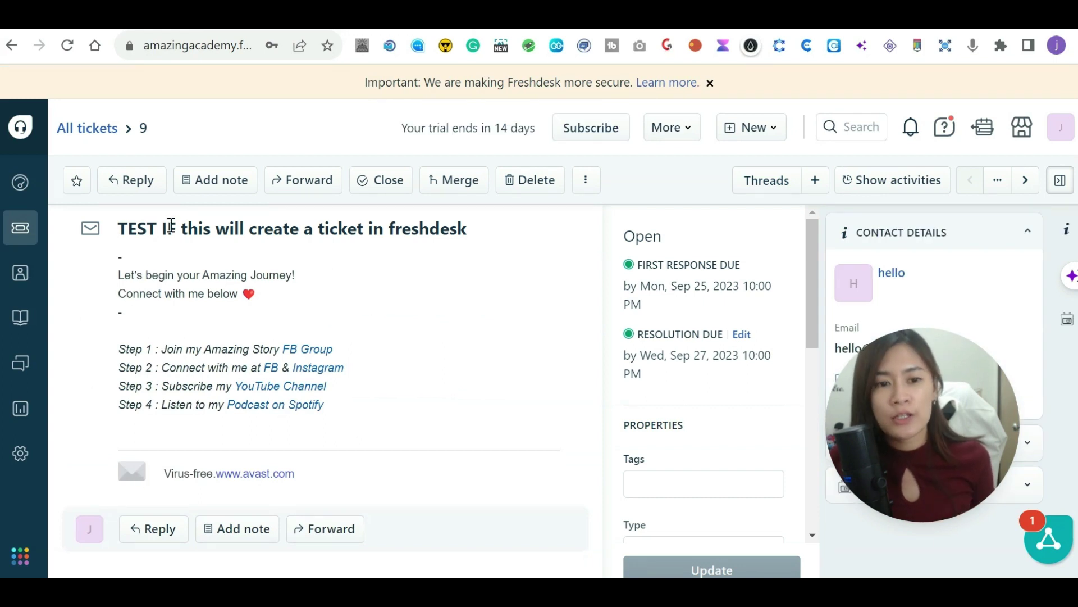
Draft a reply on ticket #9 beginning 'Hi hello,' followed by filler text.
left_click(138, 192)
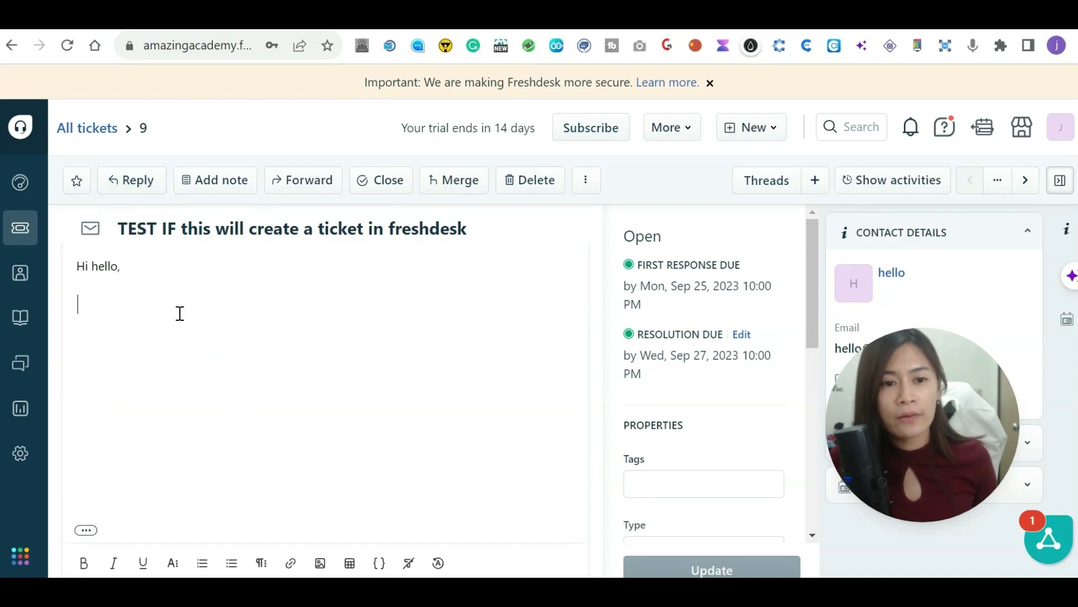
type("sdfsdfsd")
scroll(166, 426, "up", 3)
scroll(167, 425, "down", 3)
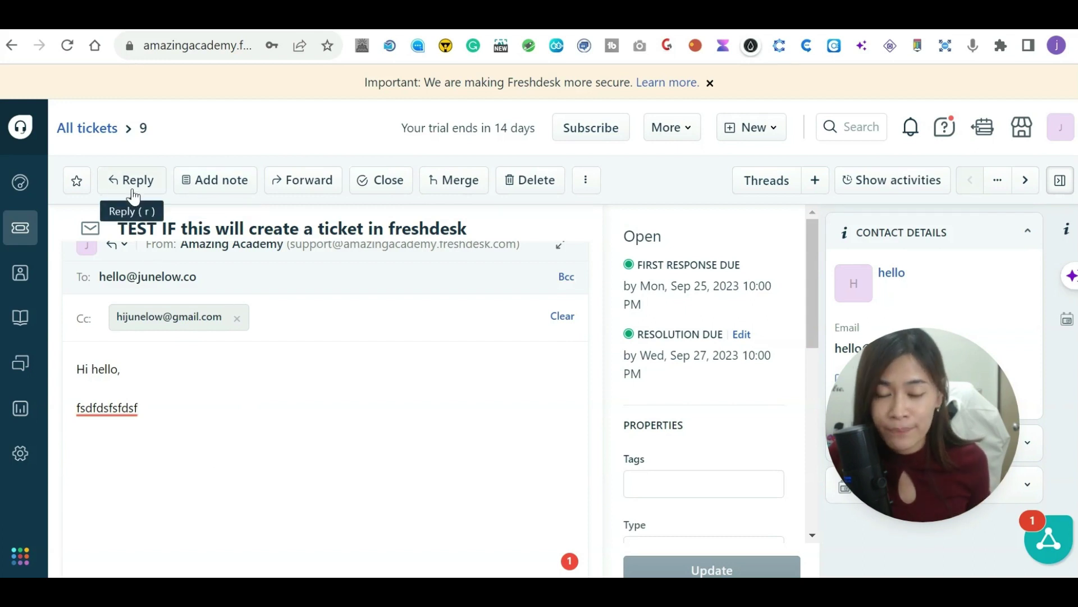
Add the private note 'send a note personal' to ticket #9, notifying the ticket's contact.
left_click(224, 186)
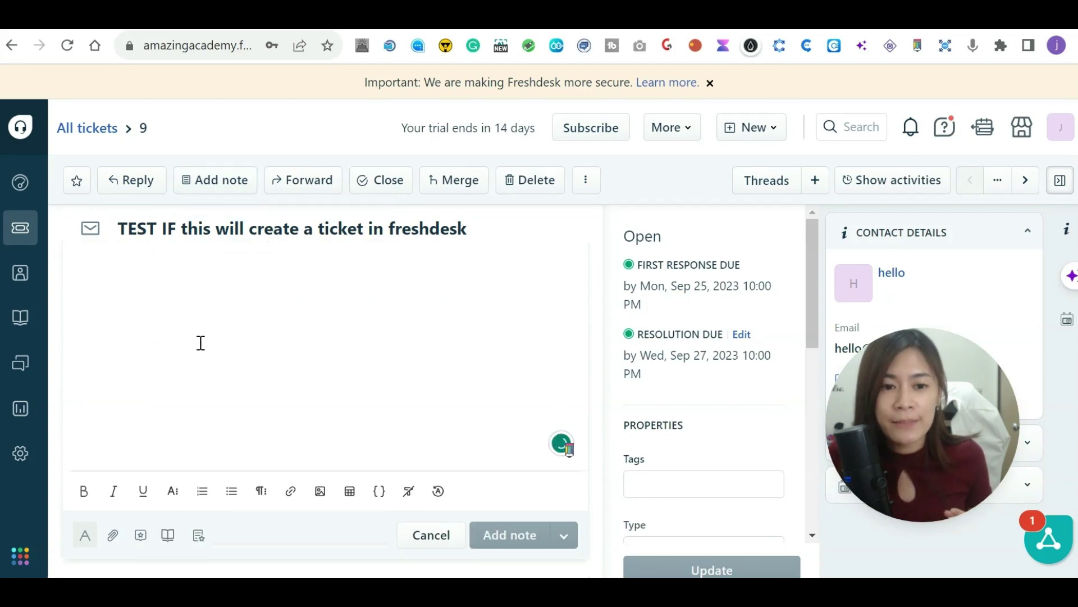
left_click(217, 185)
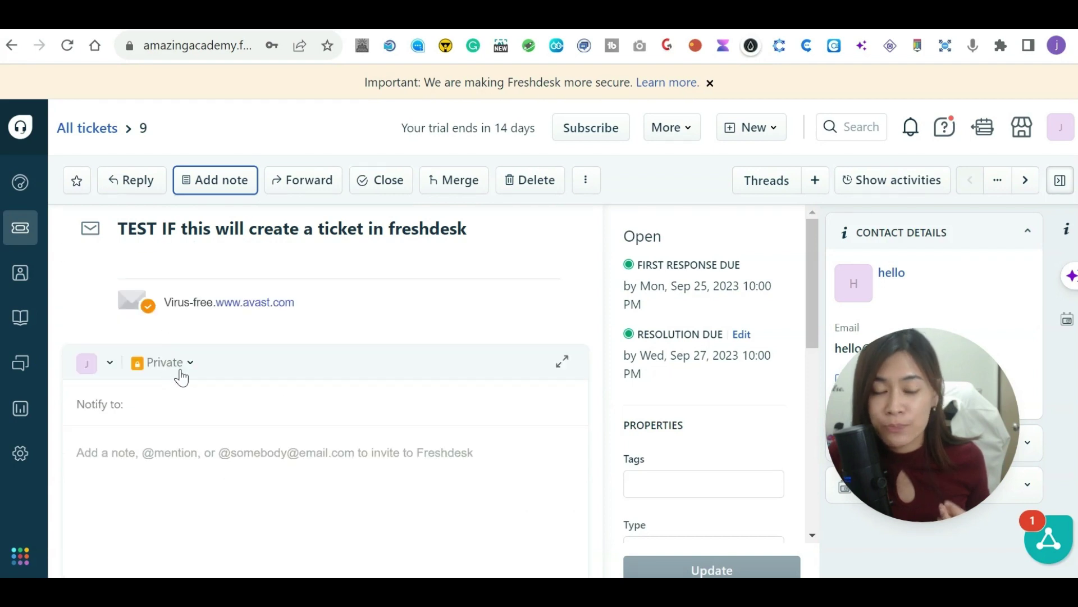
left_click(178, 397)
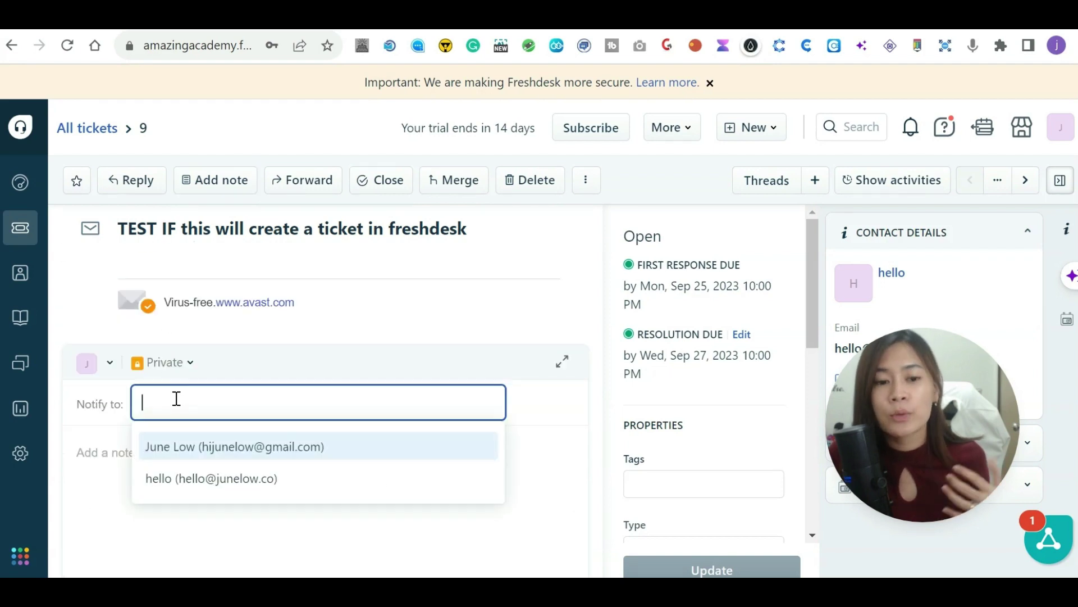
left_click(203, 479)
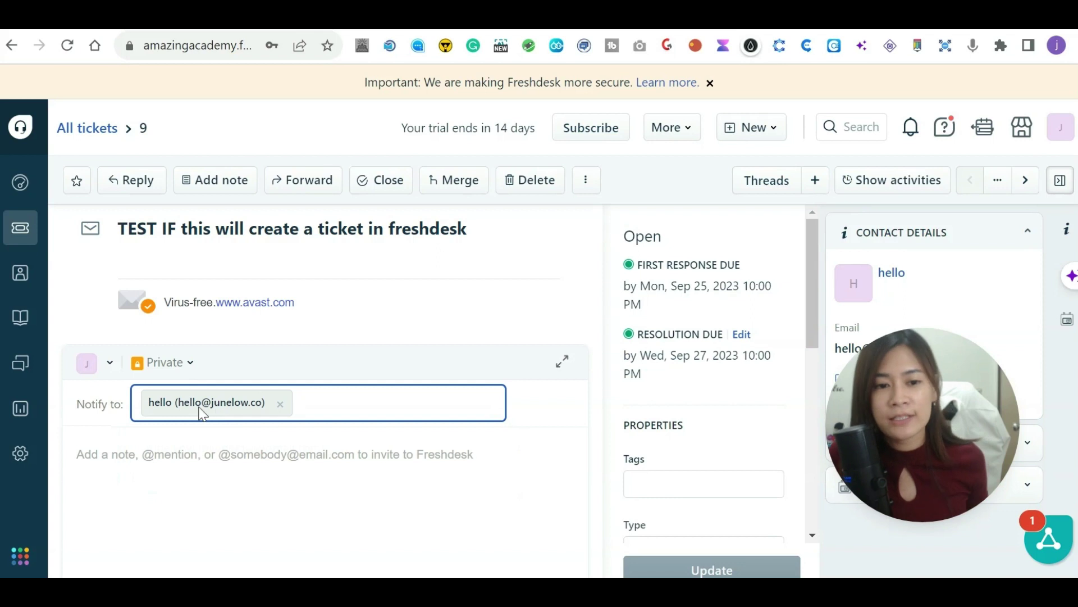
left_click(163, 472)
type("f")
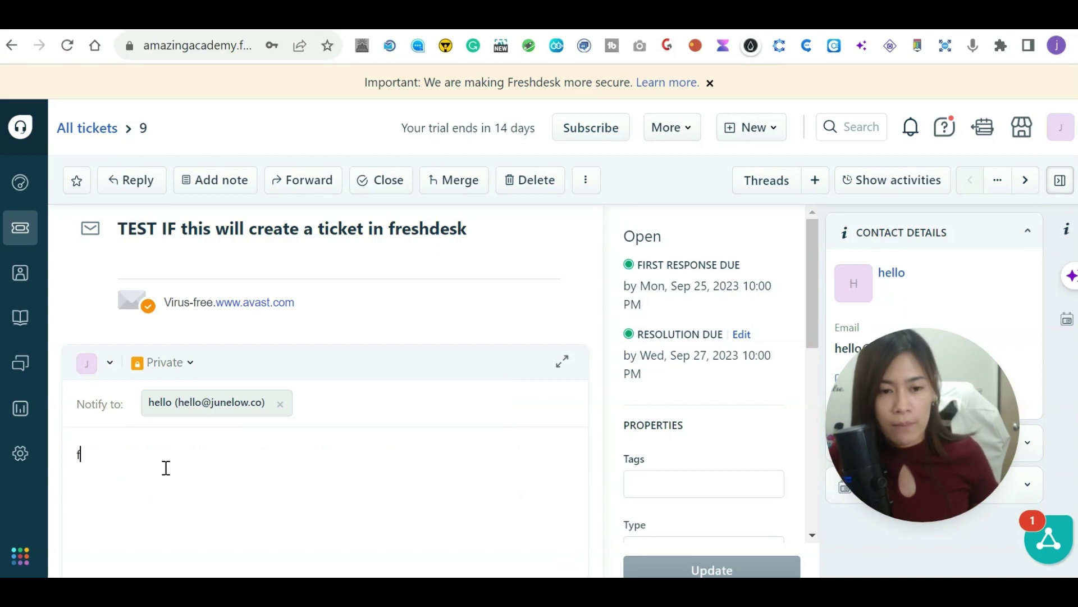
key("BackSpace")
type("send a note personal")
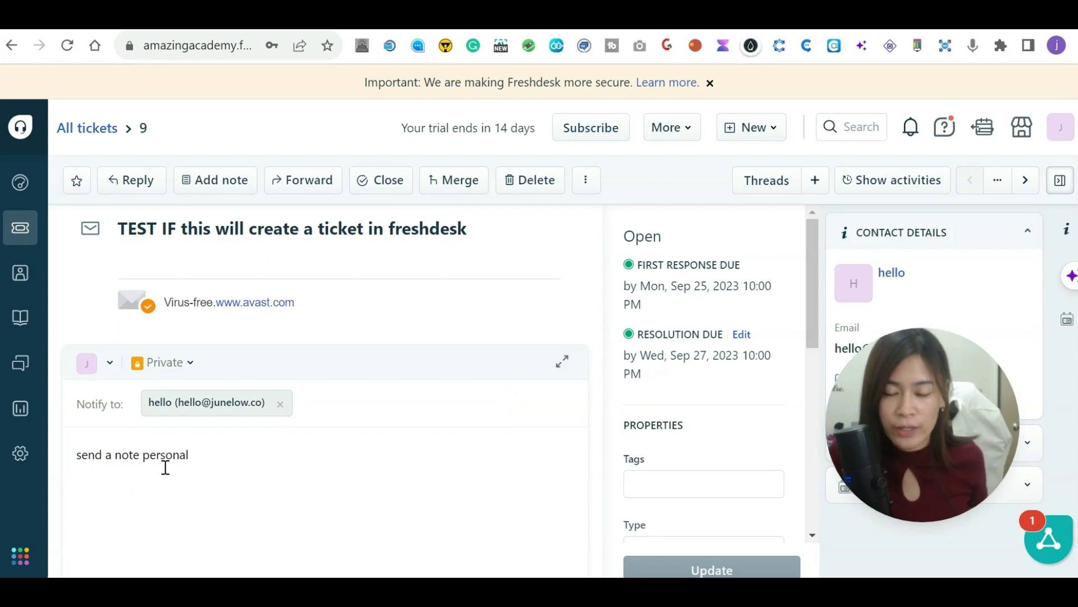
left_click(501, 520)
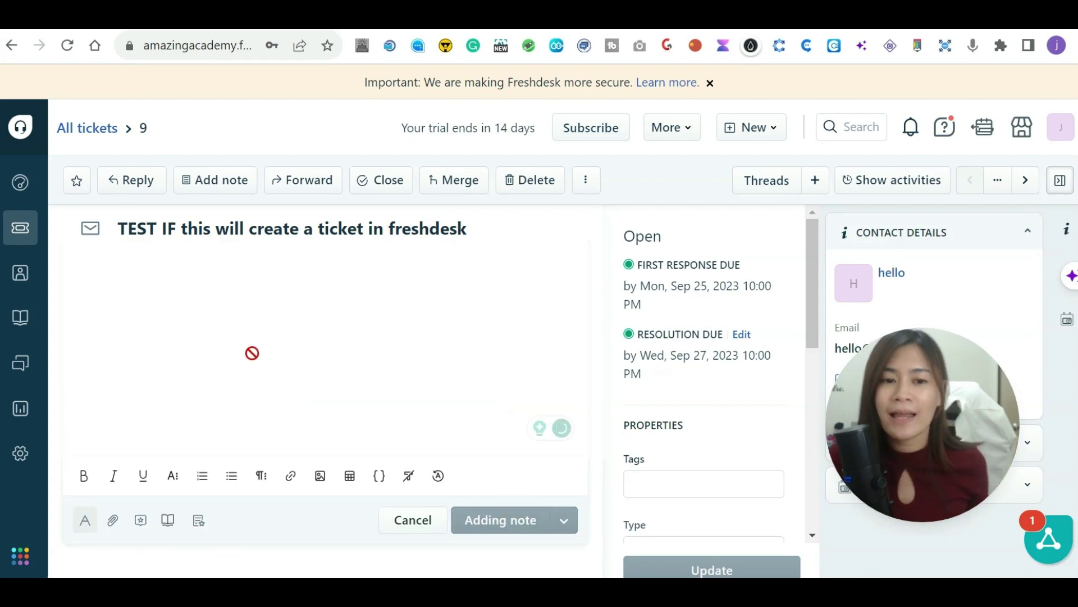
left_click_drag(268, 453, 176, 453)
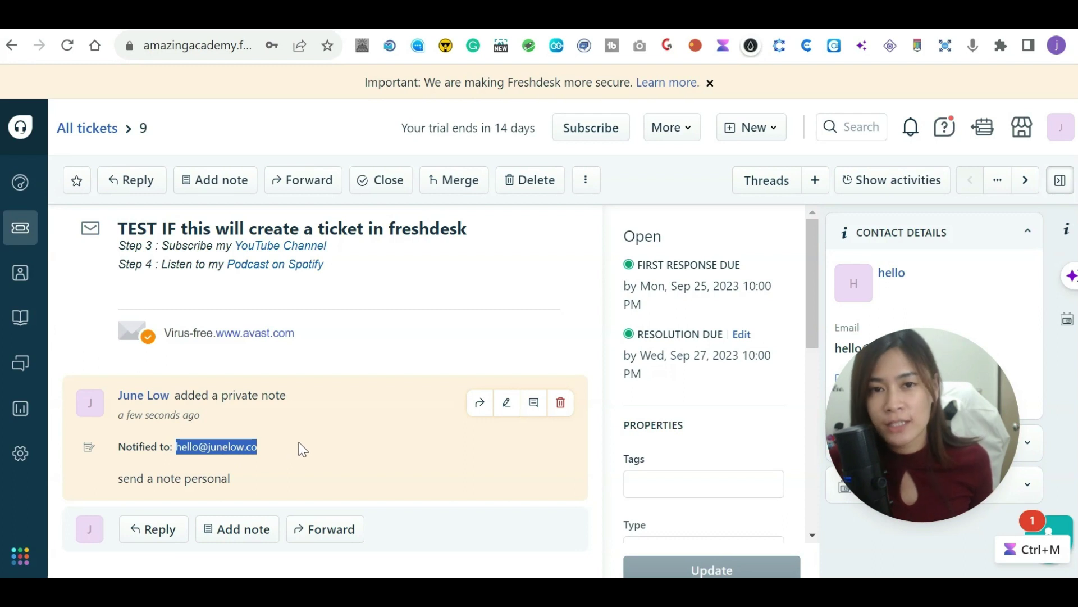
scroll(302, 337, "up", 6)
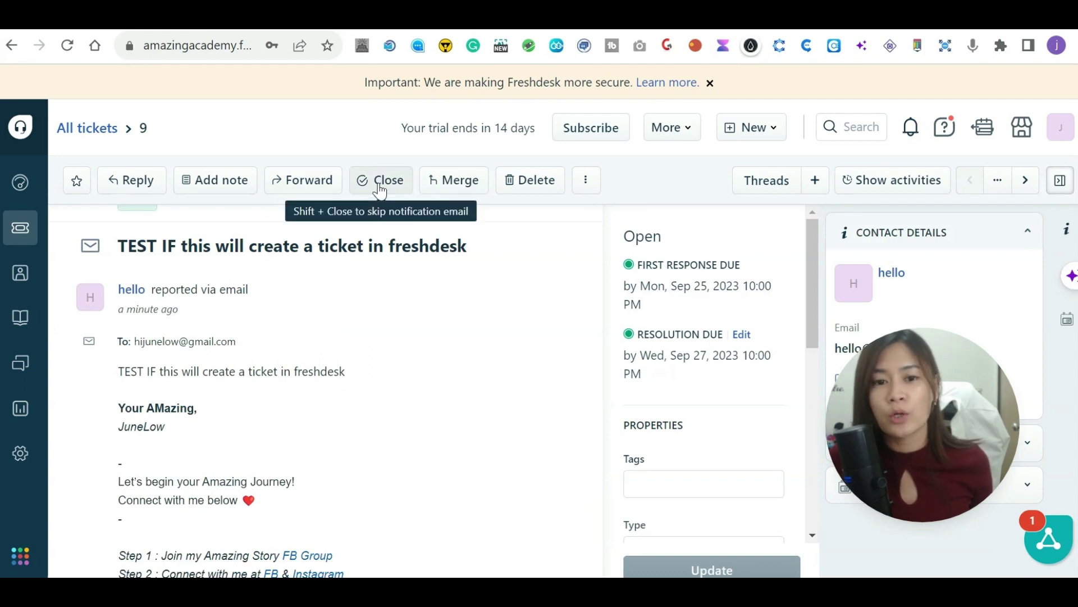
scroll(380, 190, "down", 2)
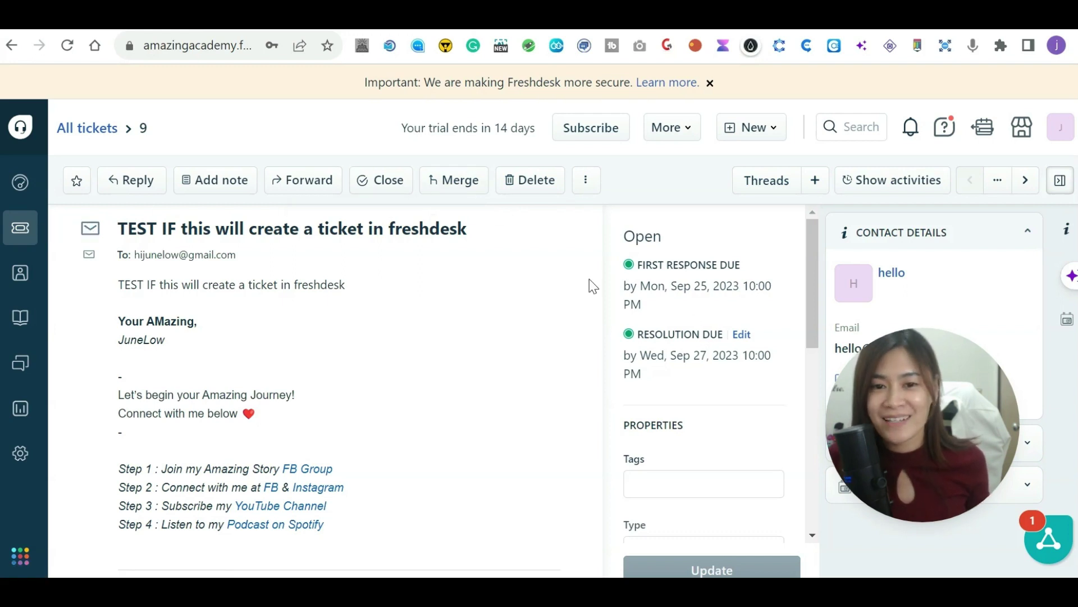
Begin merging ticket #9 and switch the merge search to look up tickets by ID.
left_click(445, 188)
left_click_drag(896, 386, 474, 442)
left_click(828, 191)
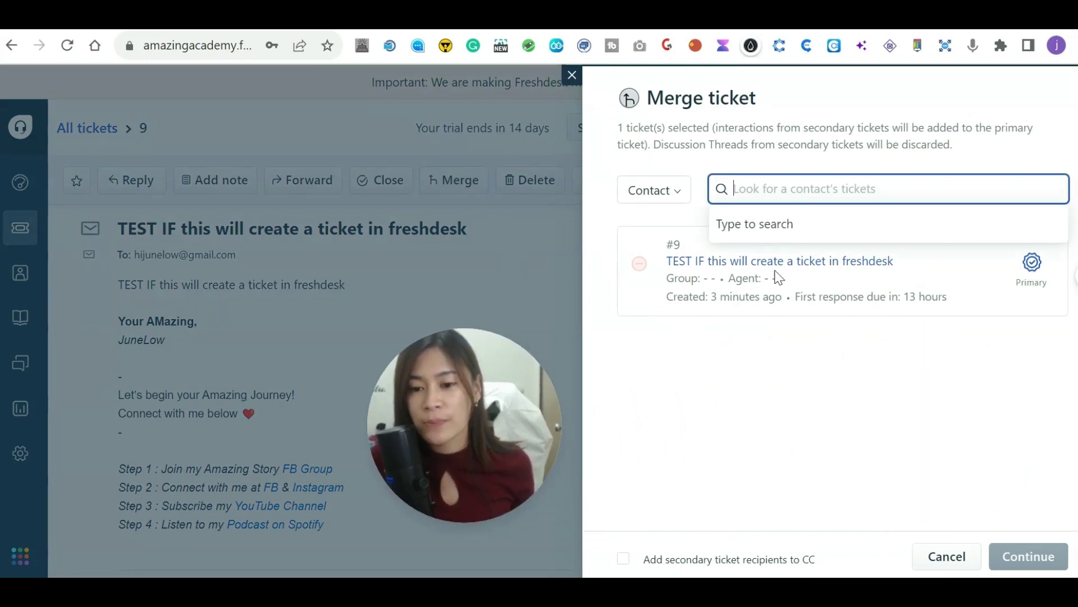
left_click(682, 193)
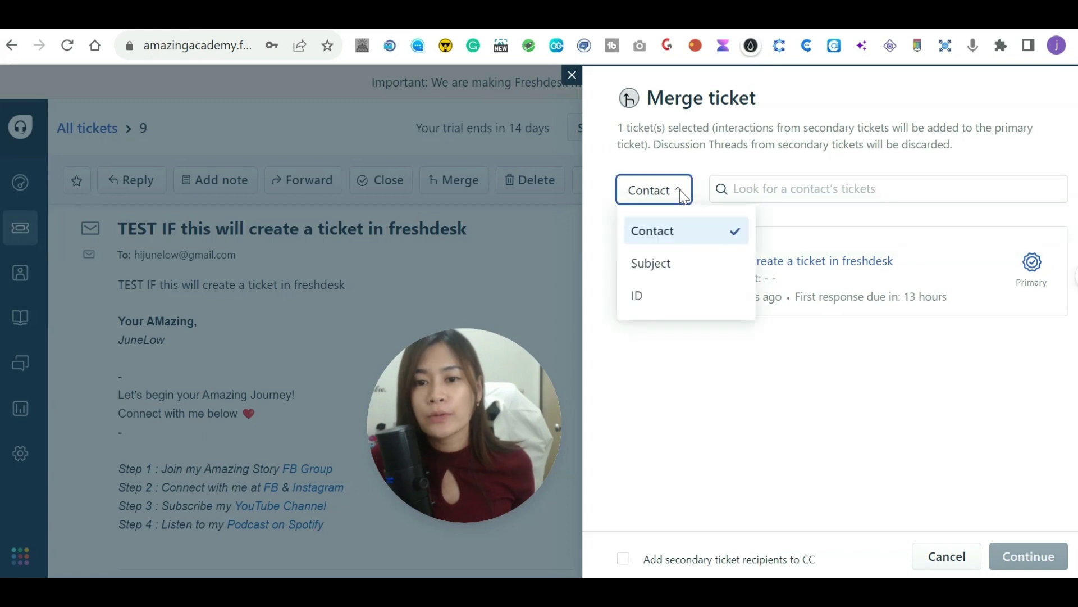
left_click(774, 191)
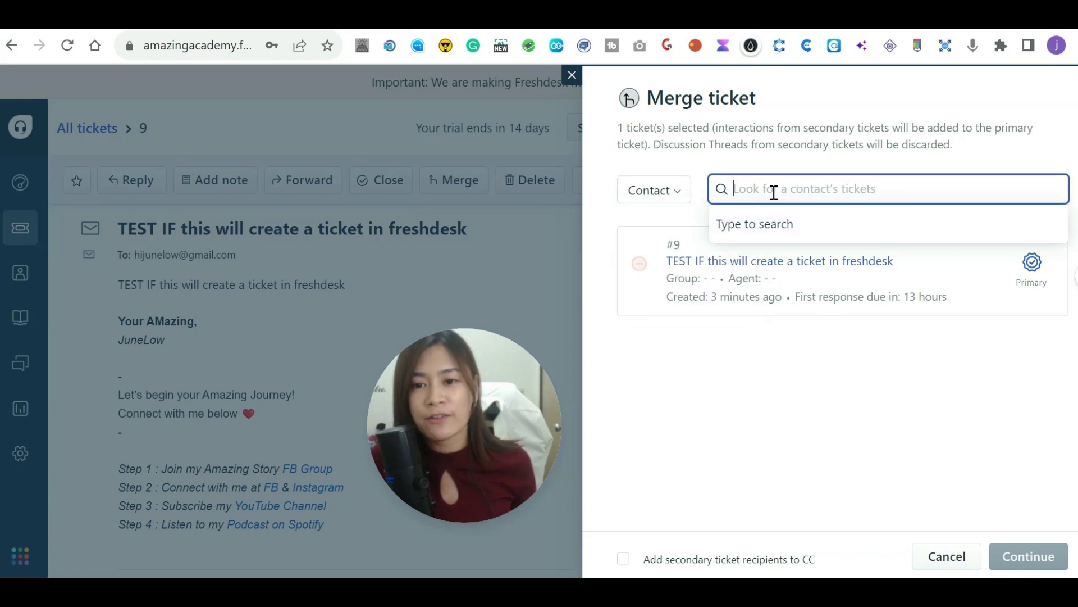
left_click(657, 194)
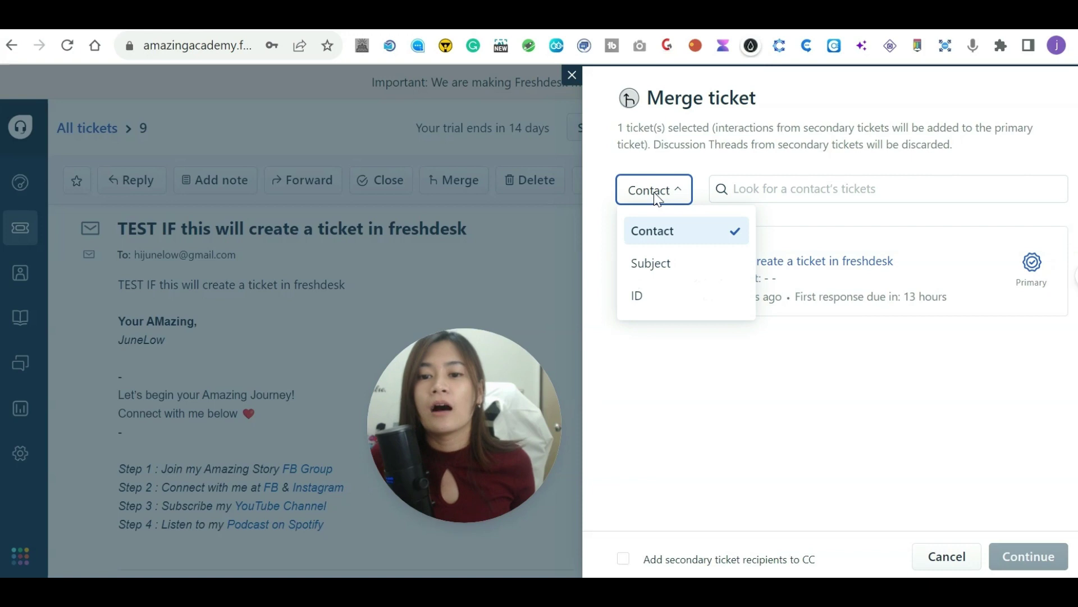
left_click(664, 298)
left_click(771, 197)
type("8")
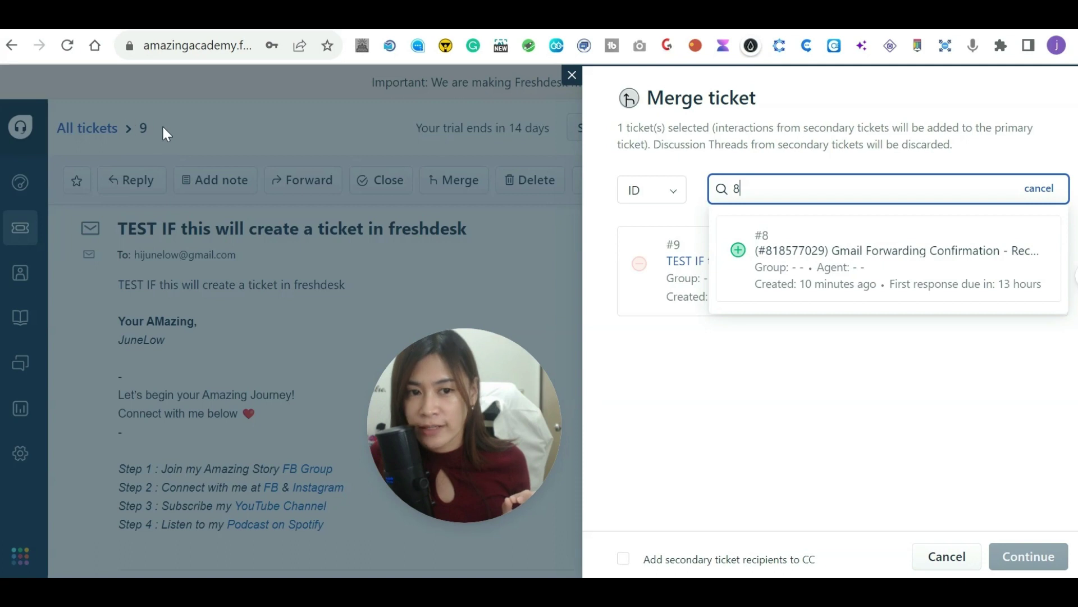
Find ticket #8 by ID, add it as primary, and merge ticket #9 into it.
left_click(183, 49)
left_click(190, 45)
key("ctrl+a")
left_click_drag(187, 52, 247, 65)
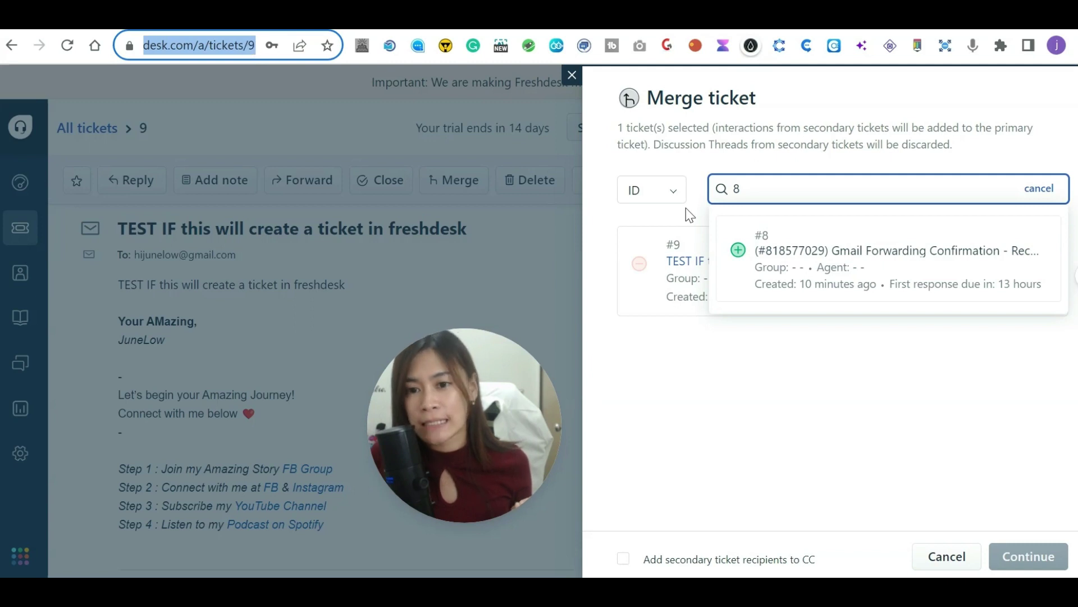
left_click(798, 242)
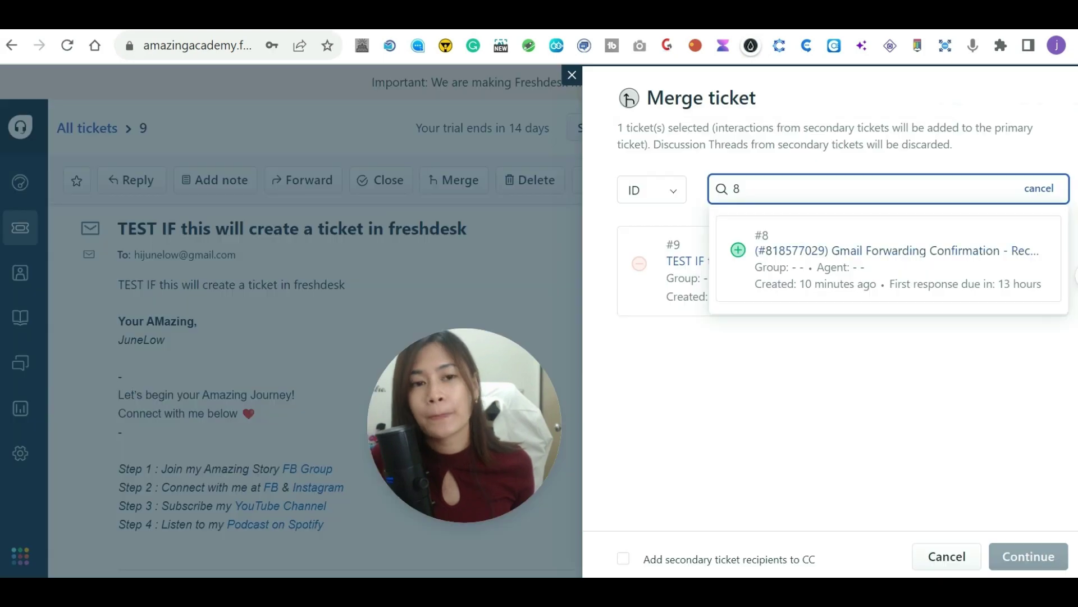
left_click(929, 376)
left_click(805, 188)
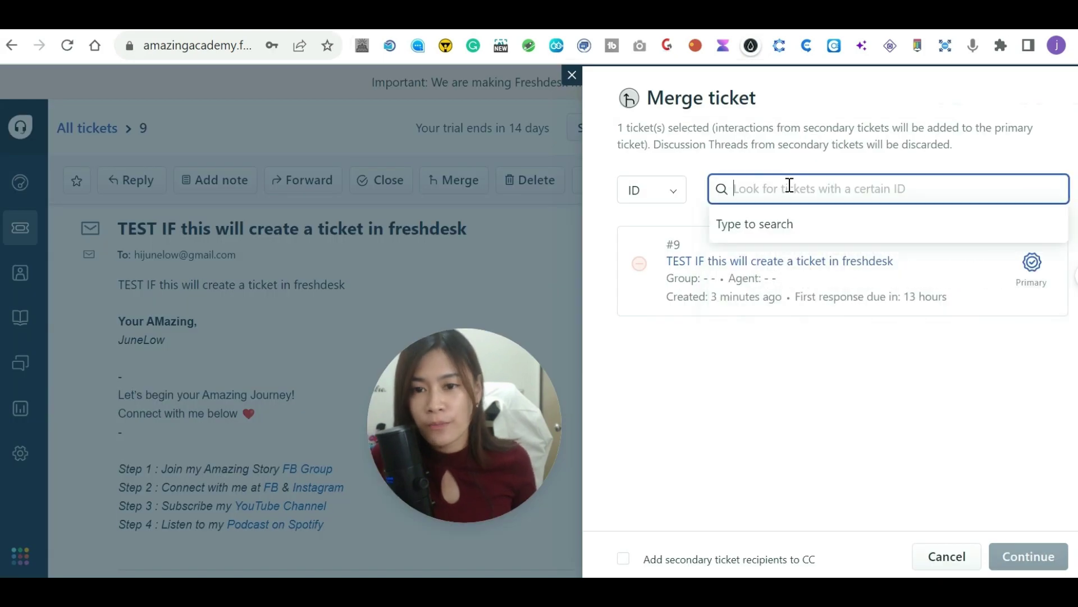
type("8")
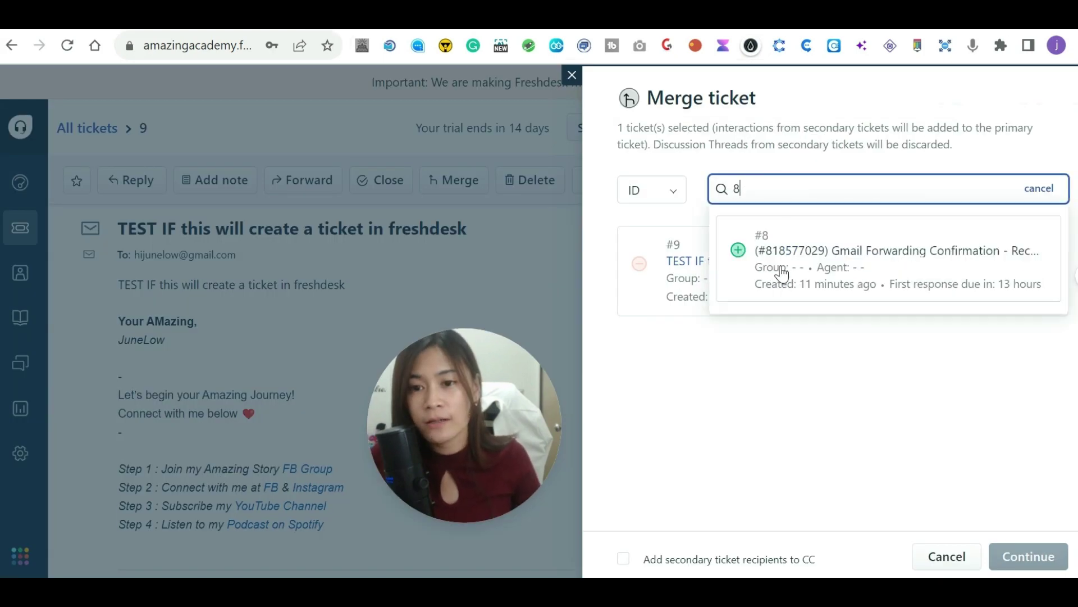
left_click(738, 251)
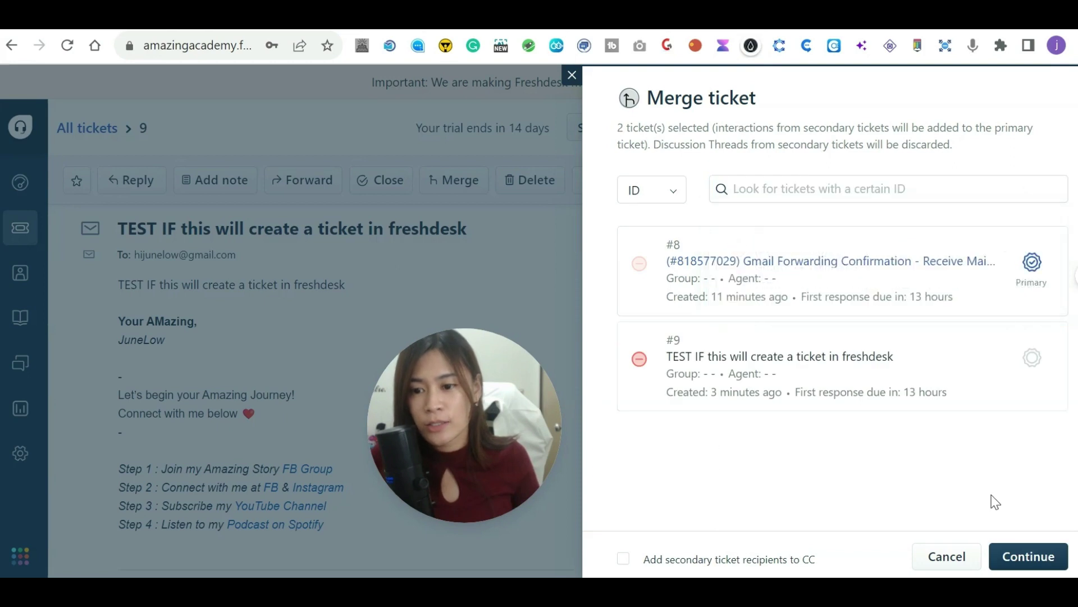
left_click(1026, 556)
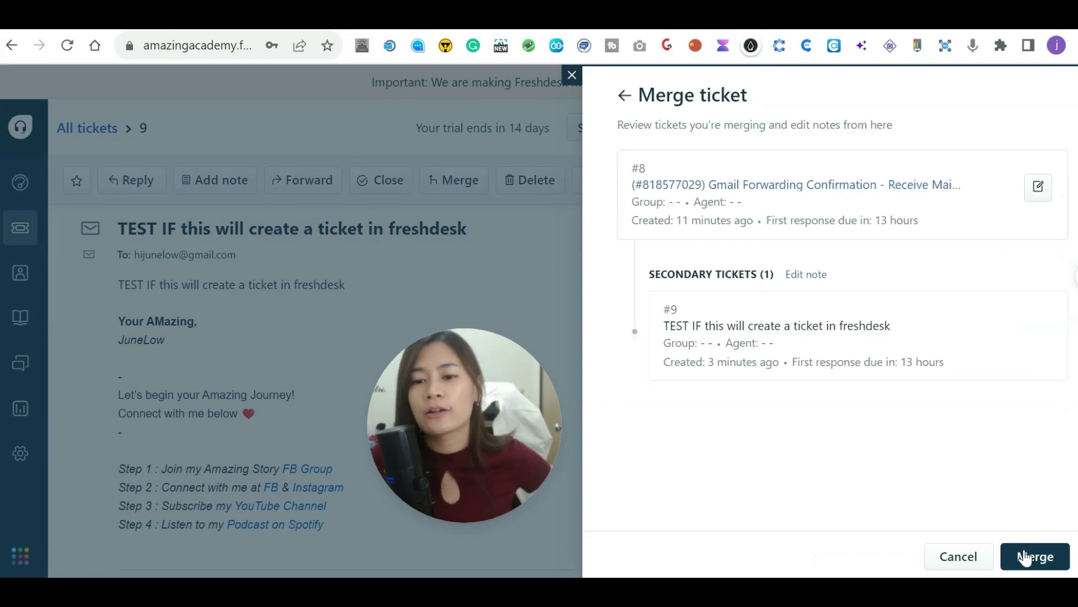
left_click(1056, 568)
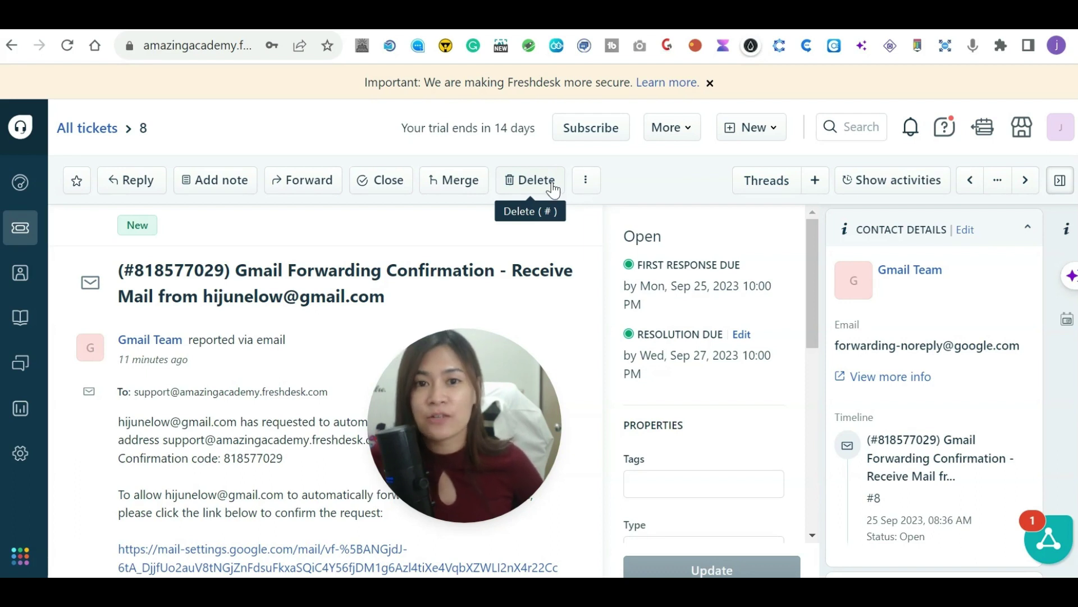
scroll(703, 388, "down", 3)
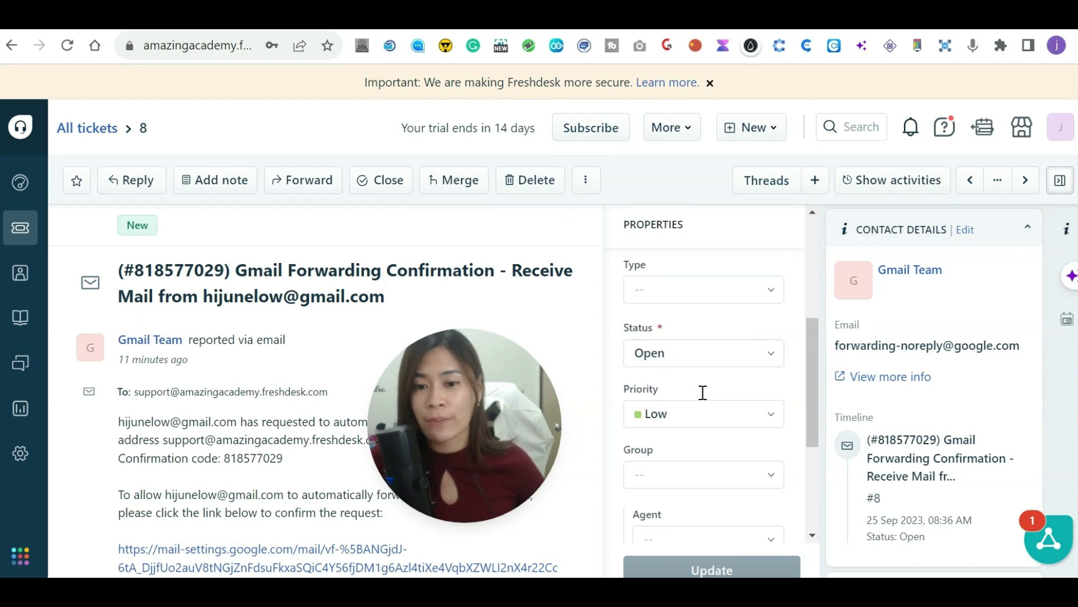
scroll(706, 383, "up", 2)
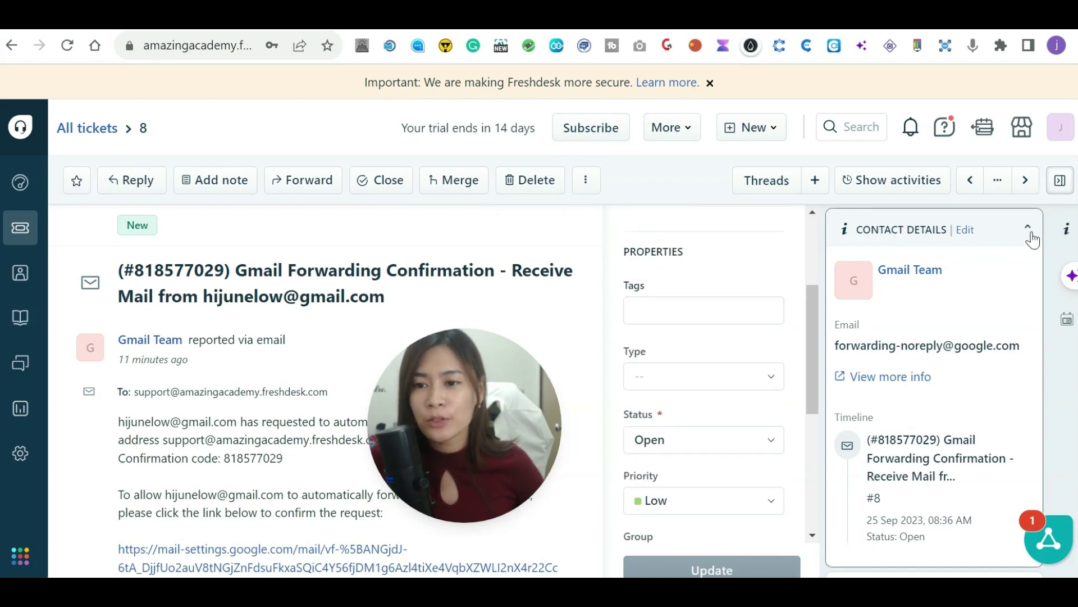
scroll(801, 354, "up", 3)
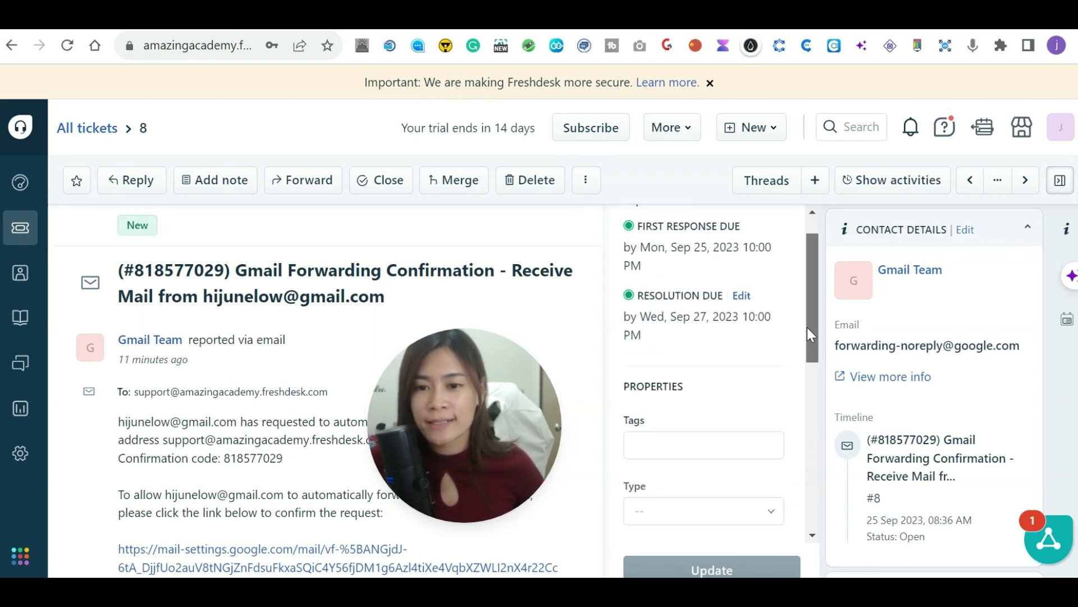
scroll(772, 449, "down", 5)
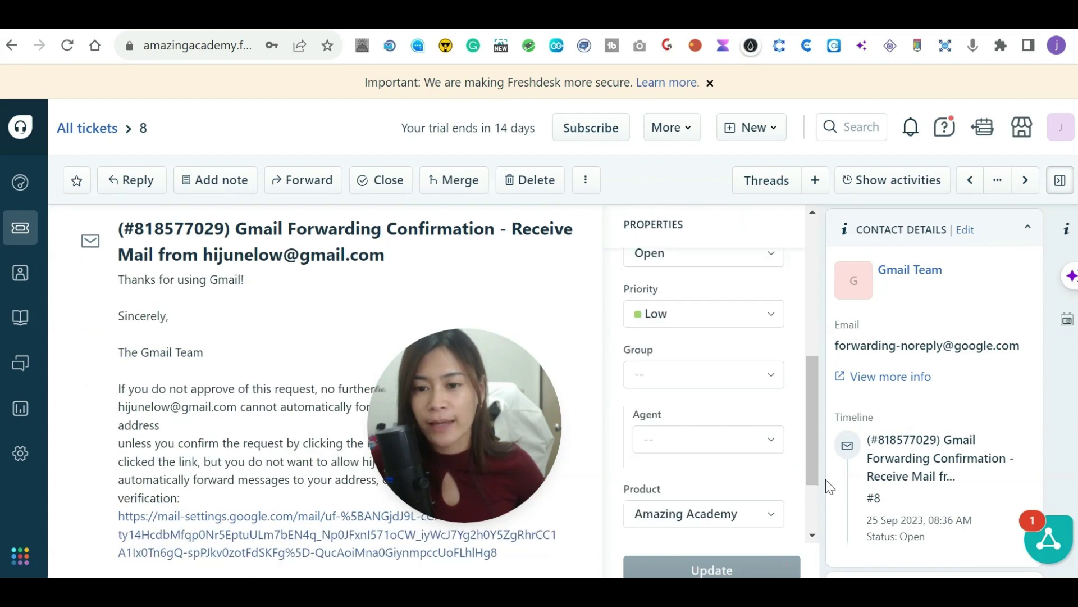
scroll(758, 449, "up", 5)
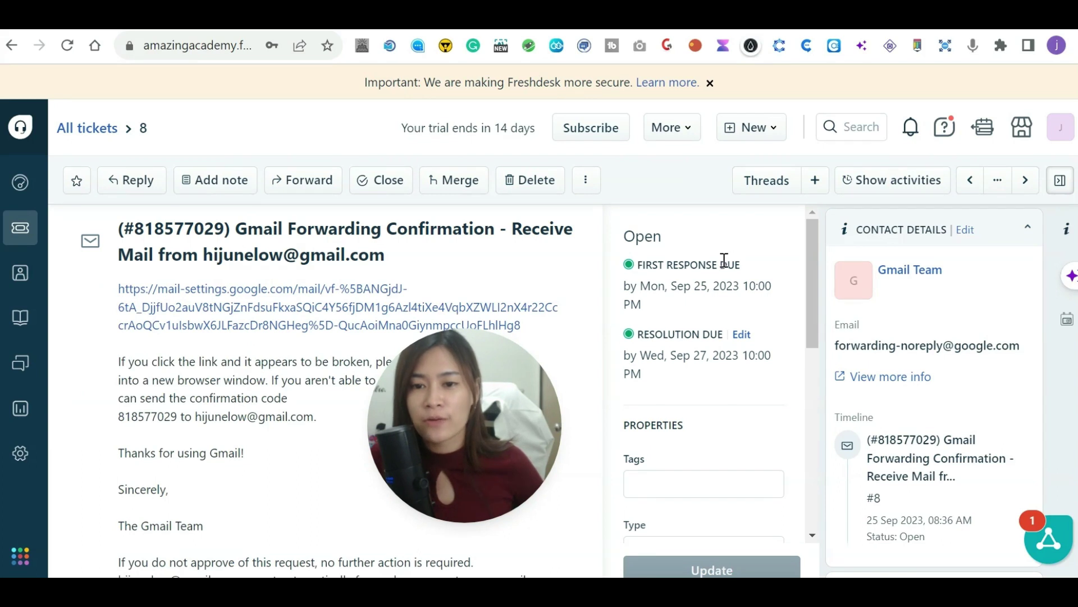
left_click_drag(642, 308, 625, 272)
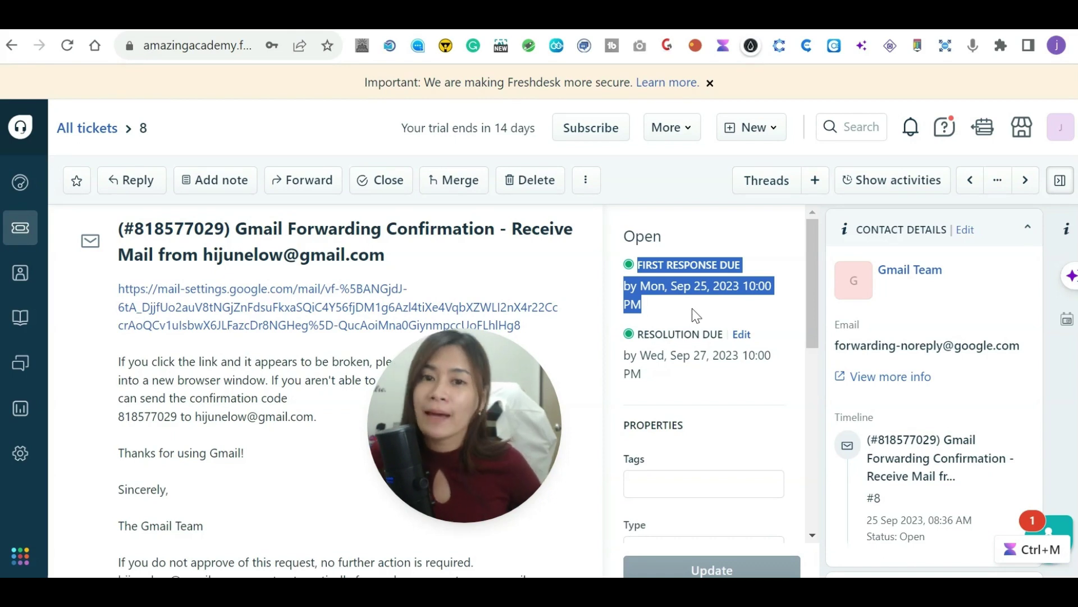
left_click(673, 303)
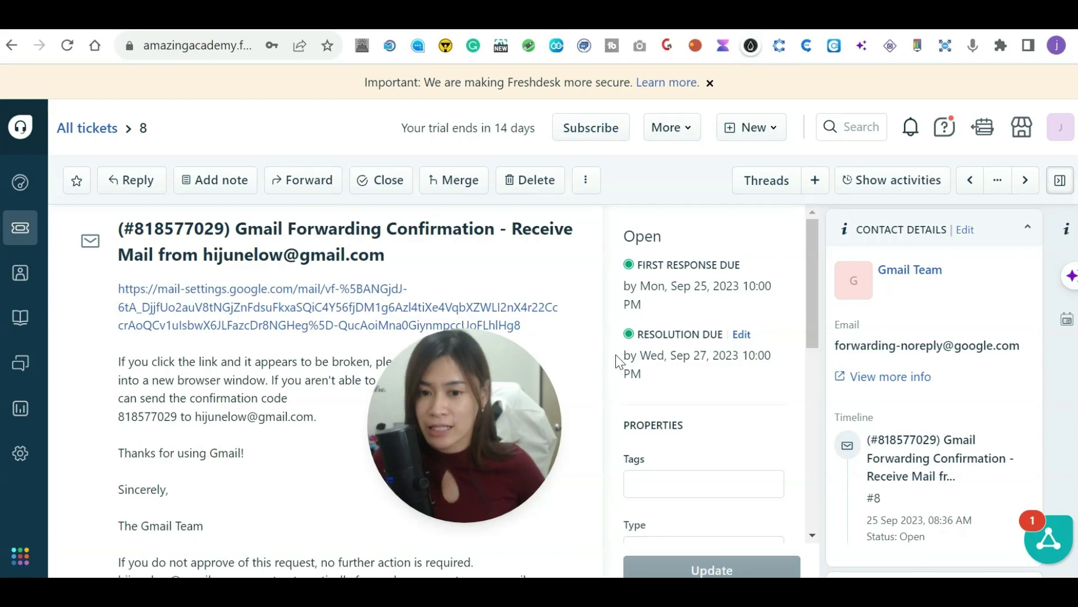
scroll(624, 360, "down", 3)
Add a new 'account' tag to ticket #8's Tags field.
left_click(670, 318)
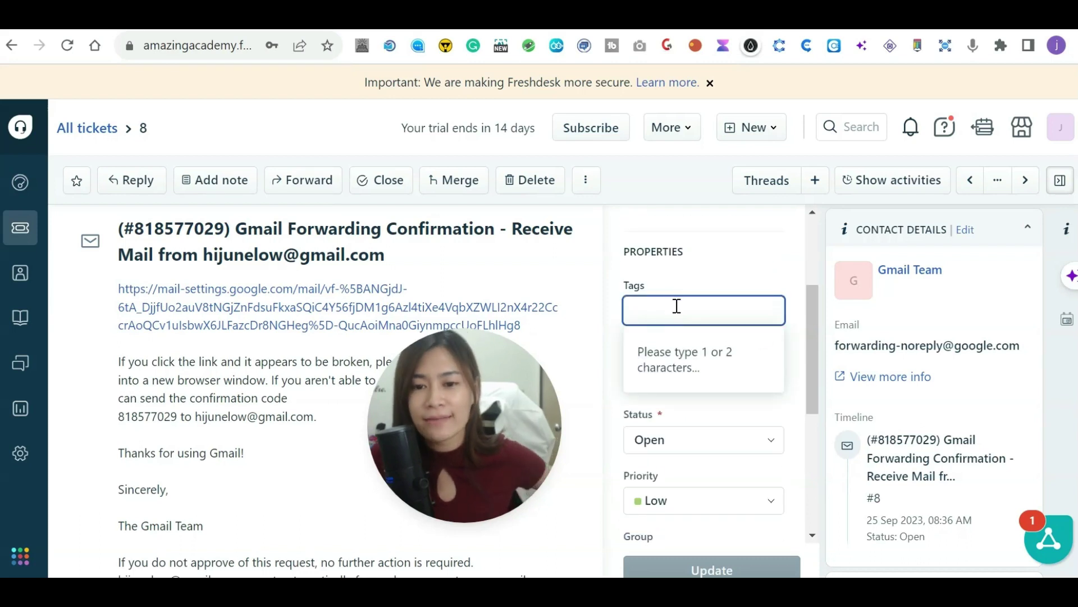
type("account")
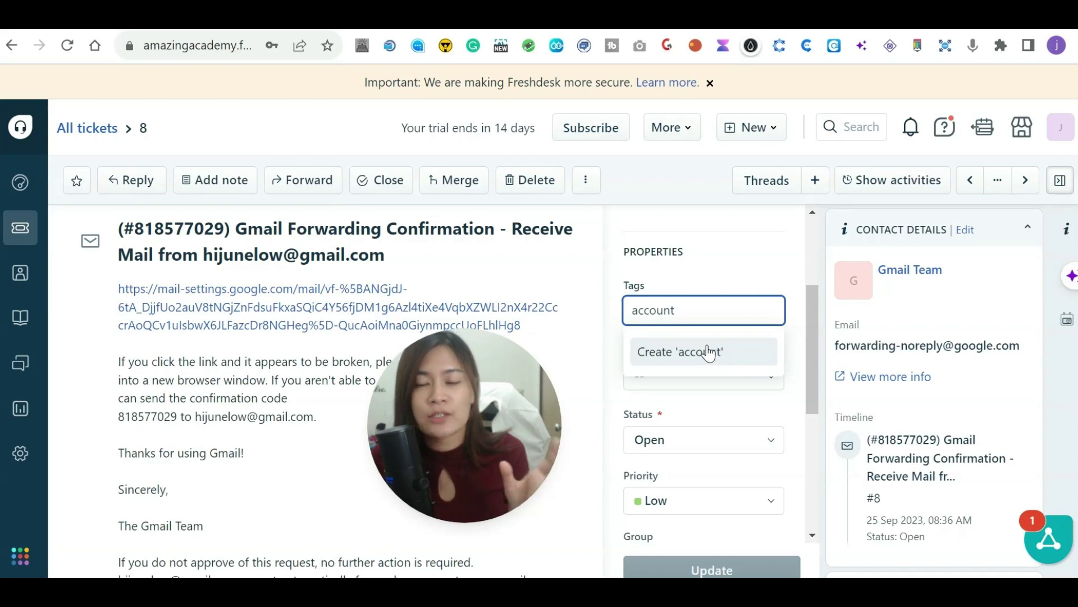
left_click(708, 353)
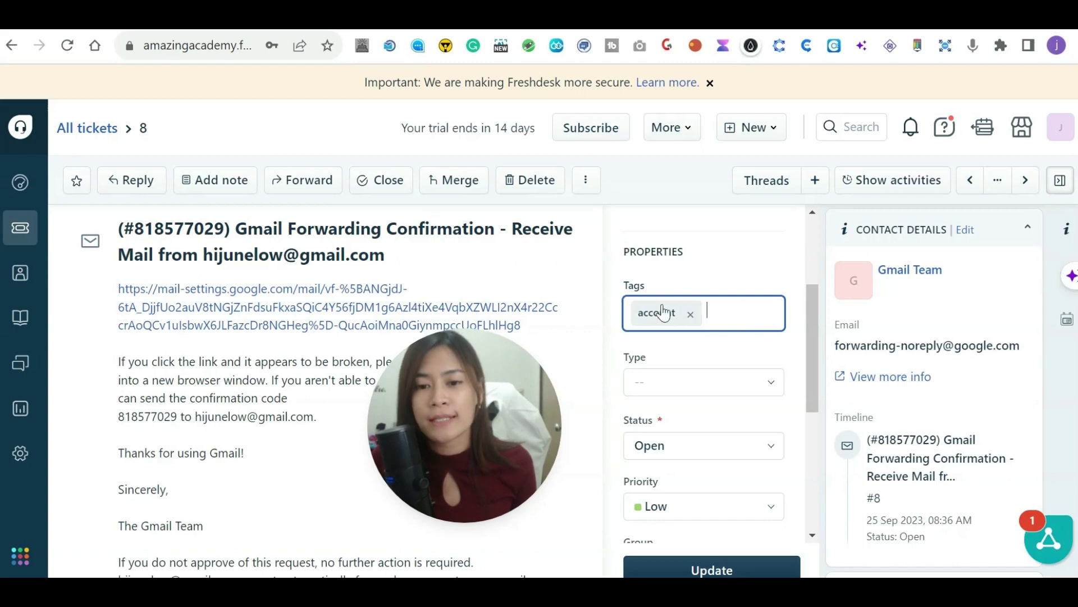
Check the Type and Status options, leaving Type blank and Status Open.
scroll(714, 379, "down", 2)
left_click(706, 308)
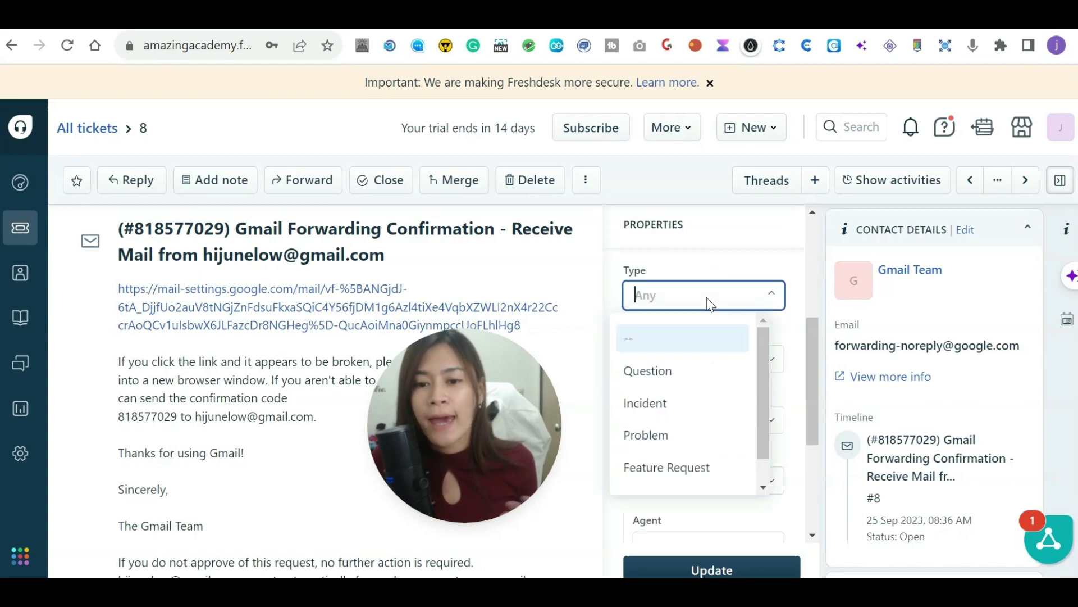
scroll(759, 405, "down", 1)
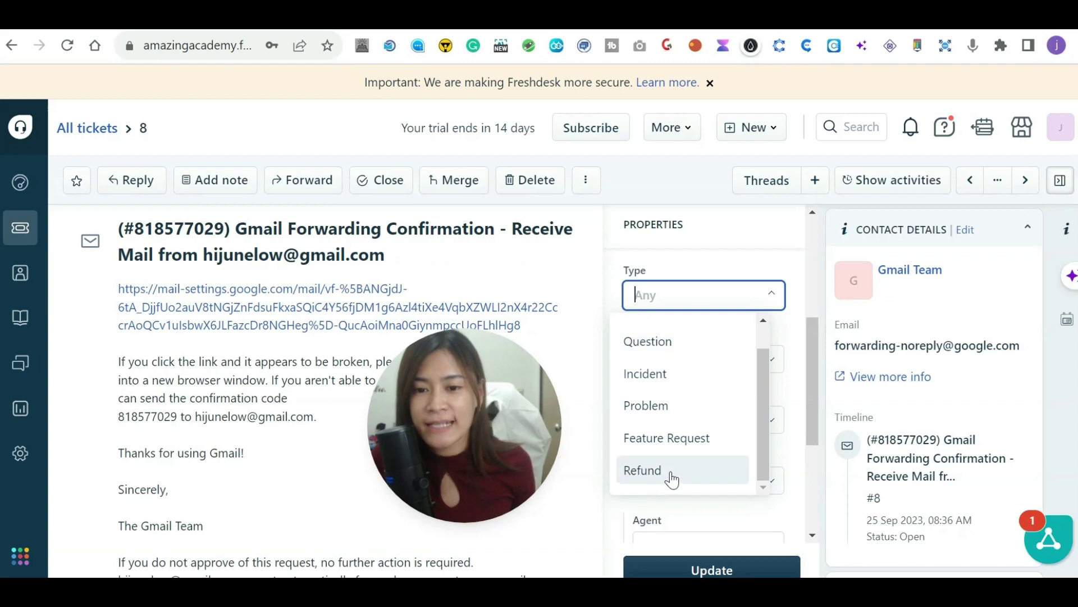
scroll(672, 467, "down", 2)
scroll(714, 393, "up", 1)
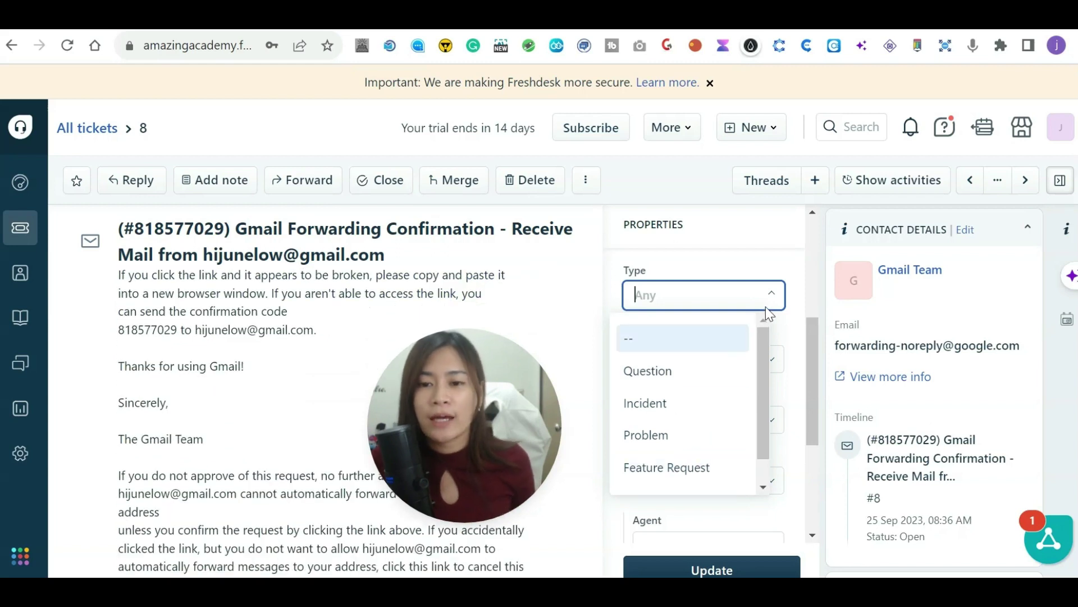
left_click(761, 269)
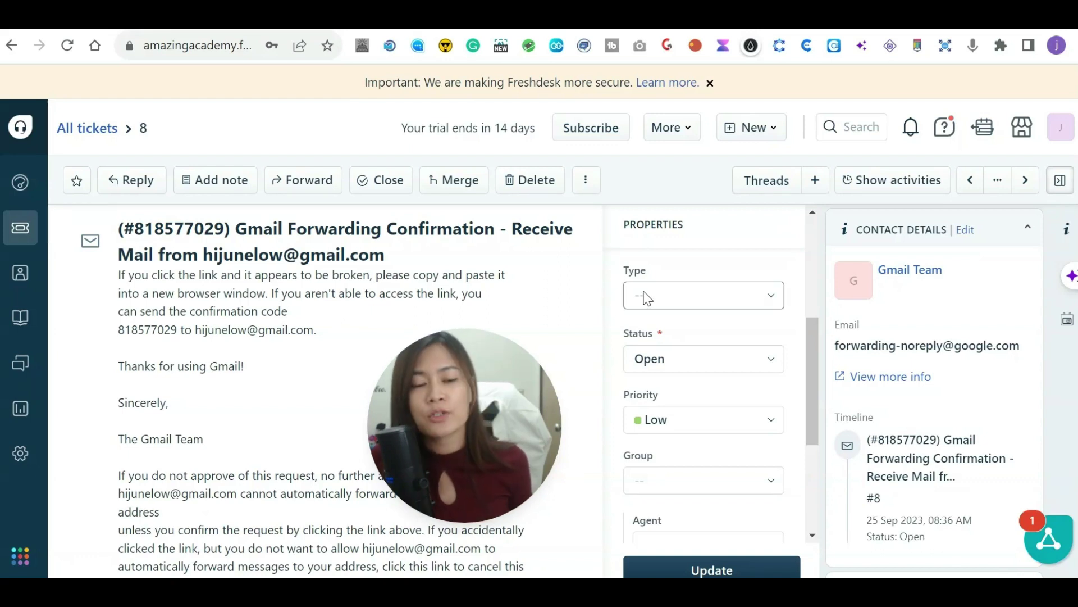
left_click(672, 368)
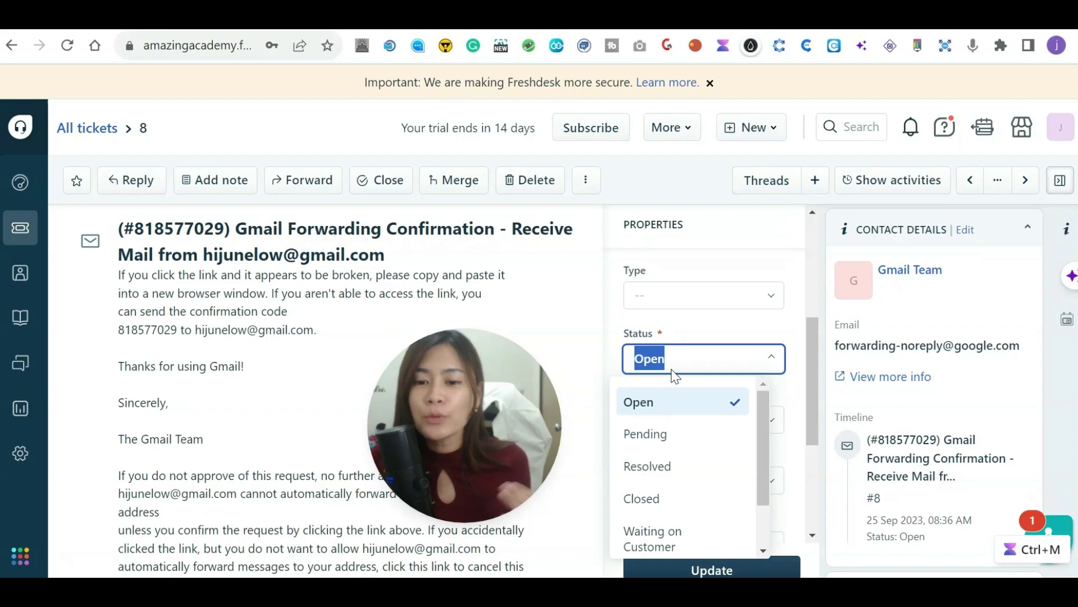
scroll(760, 463, "down", 2)
scroll(759, 427, "up", 2)
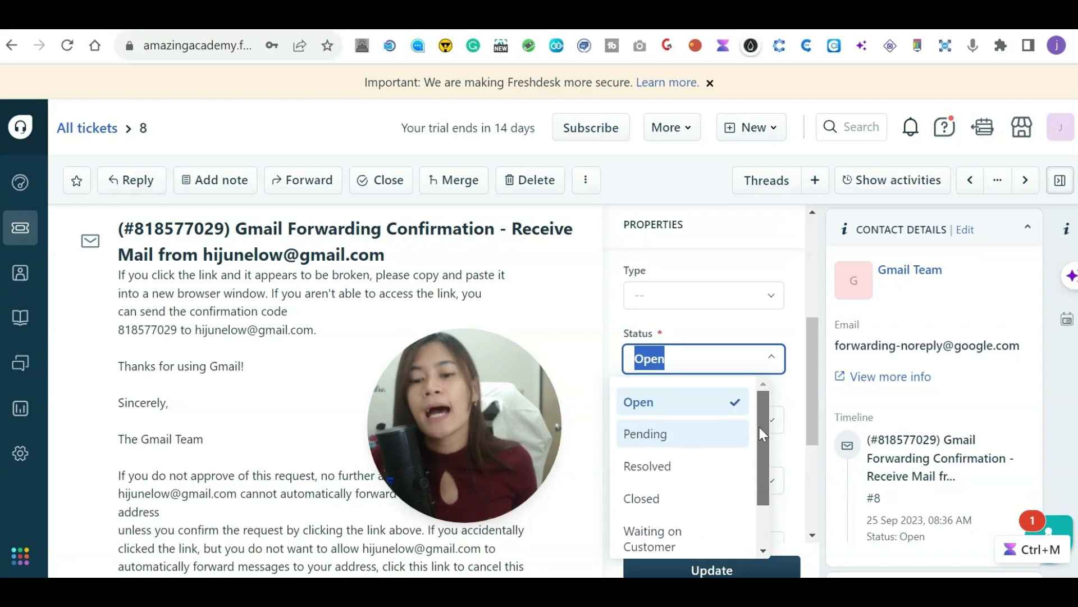
left_click(693, 348)
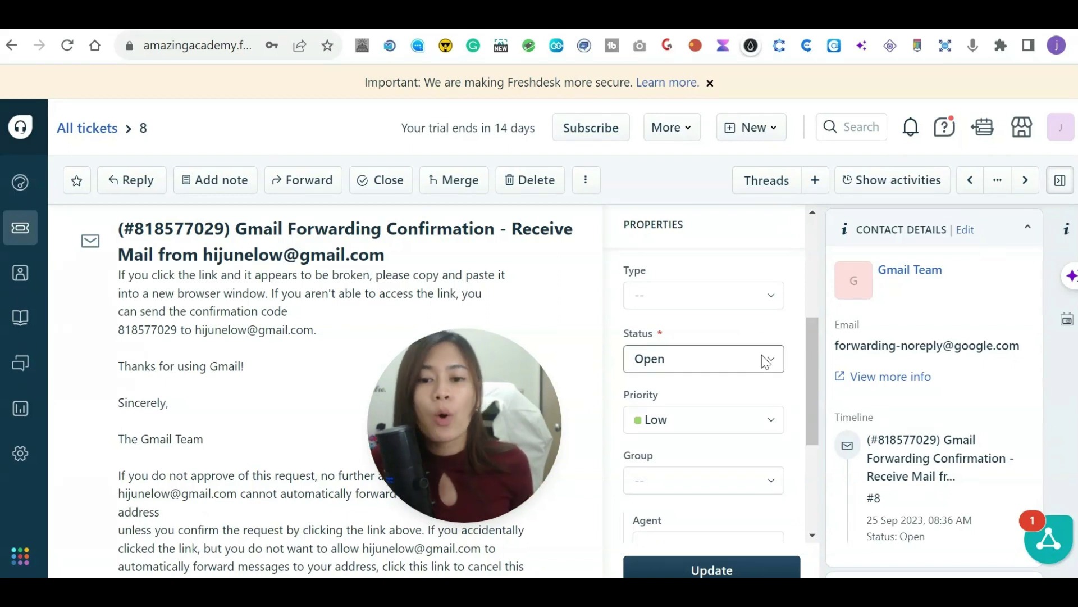
Check the Priority choices, leaving it at Low, and bring up the Group field.
left_click(766, 425)
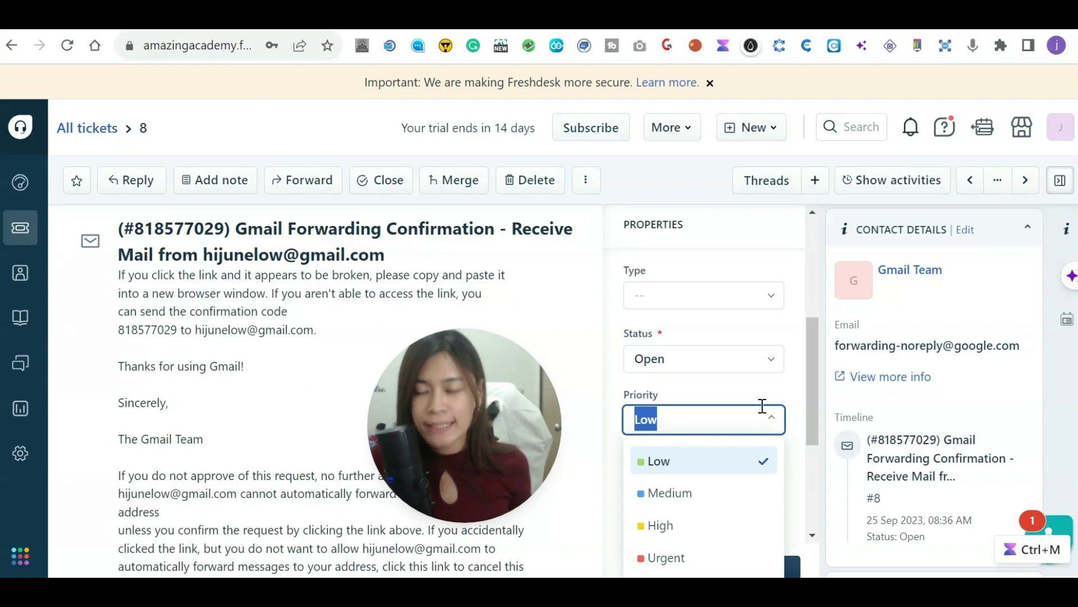
scroll(811, 437, "down", 1)
left_click(713, 425)
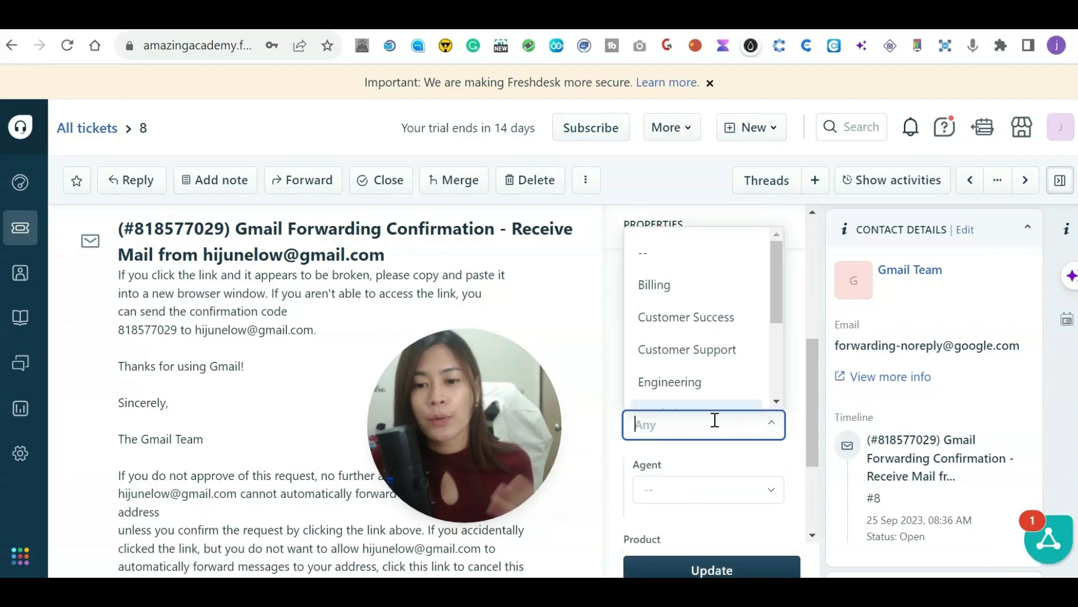
left_click_drag(773, 319, 772, 390)
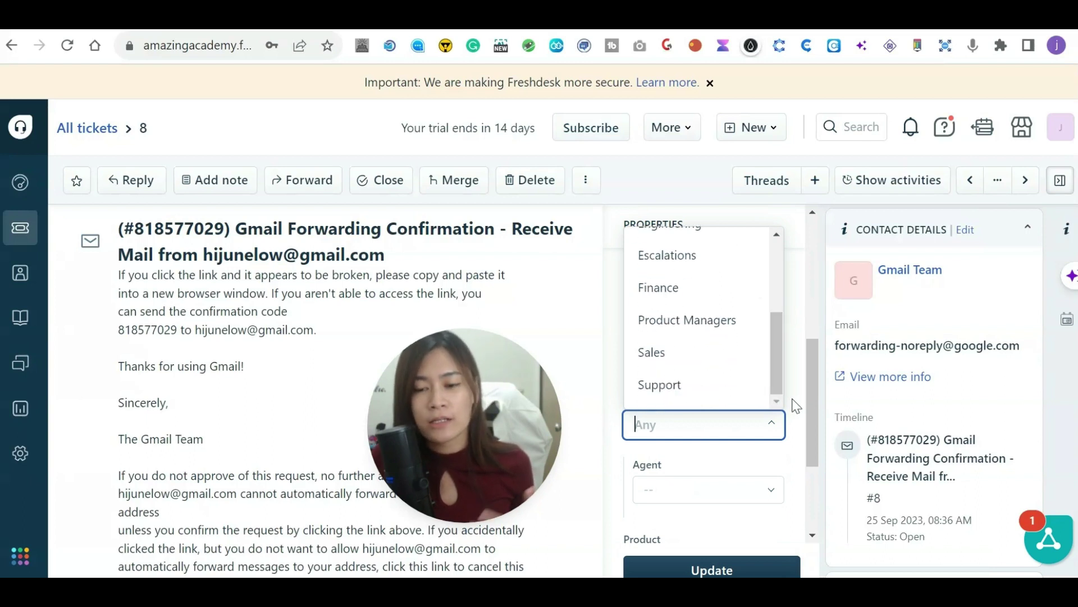
scroll(794, 410, "up", 5)
scroll(645, 398, "down", 4)
scroll(644, 398, "down", 2)
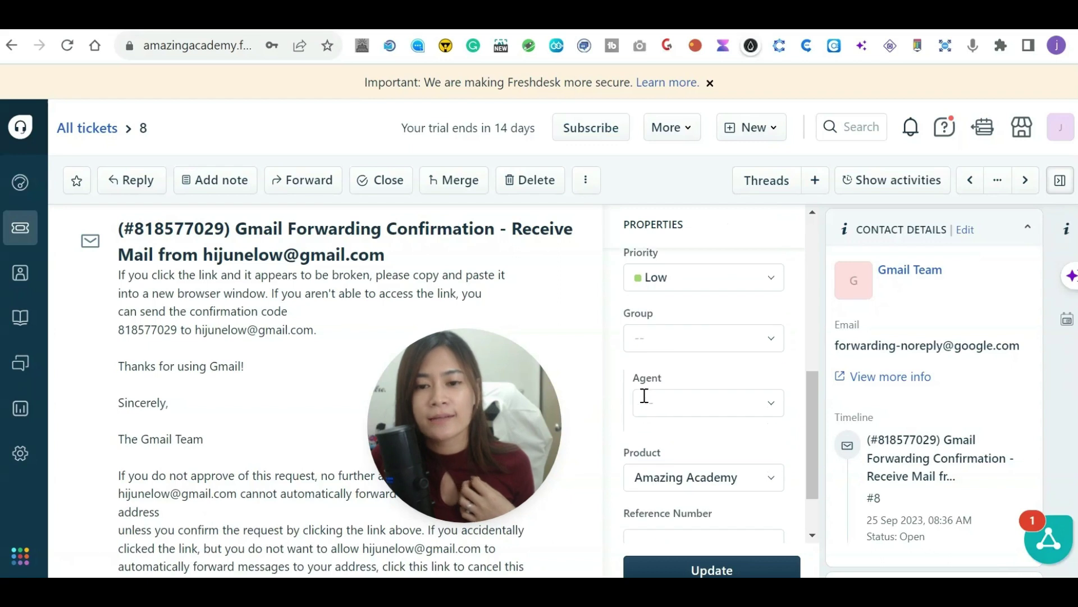
Assign ticket #8 to the Billing group.
left_click(650, 342)
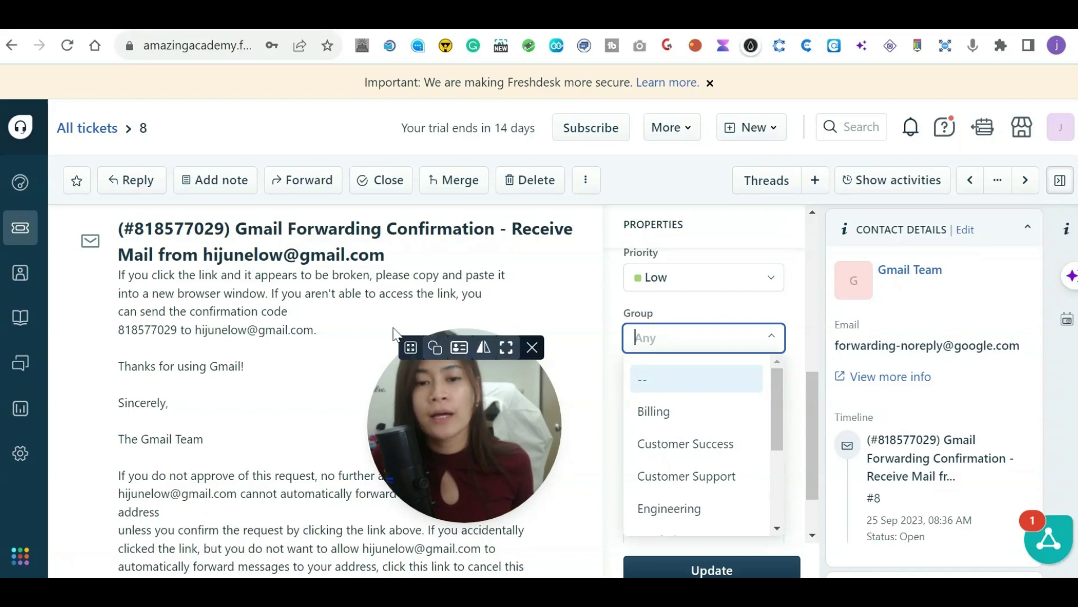
scroll(777, 417, "down", 1)
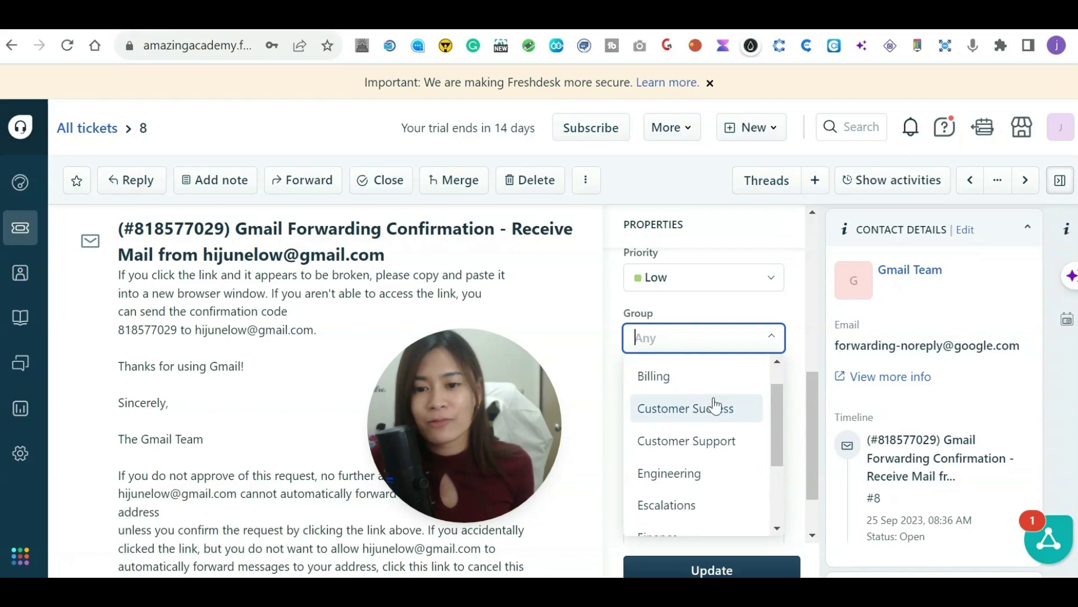
left_click(683, 387)
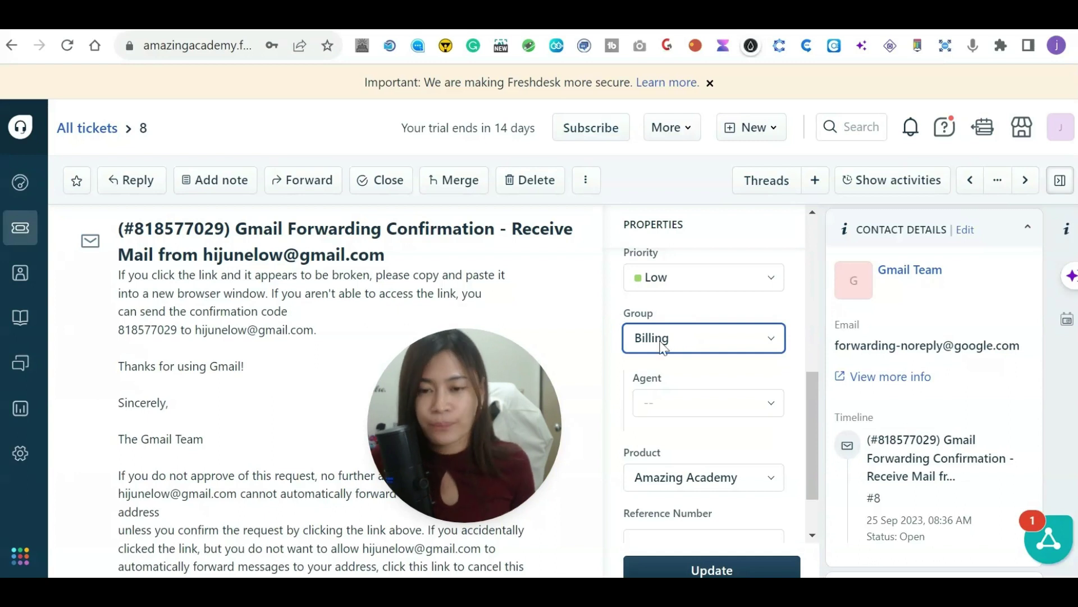
scroll(662, 348, "up", 2)
scroll(662, 348, "up", 2)
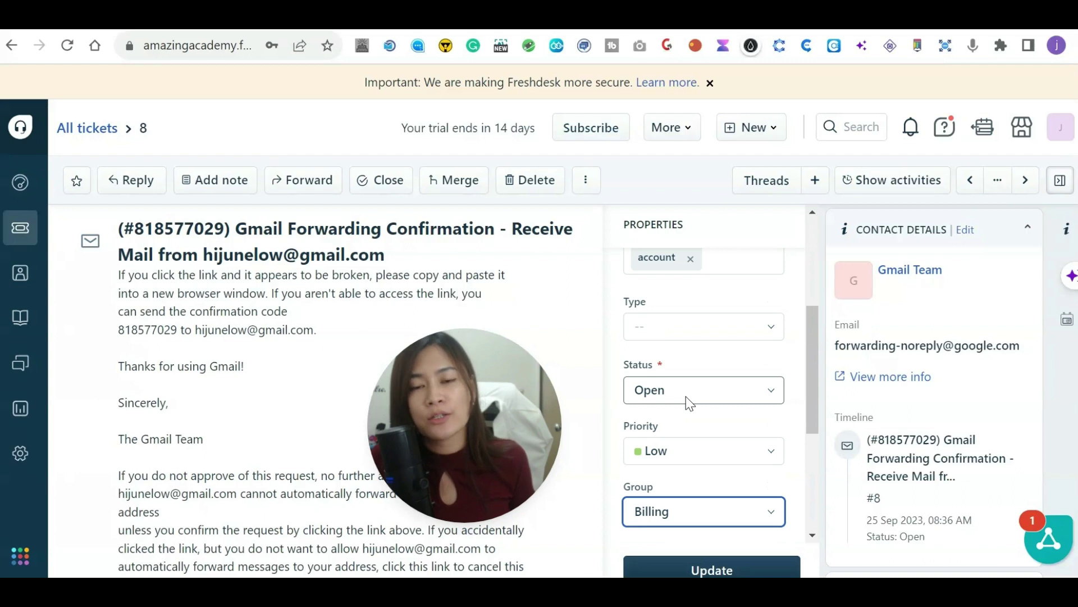
scroll(730, 388, "up", 5)
scroll(775, 433, "down", 6)
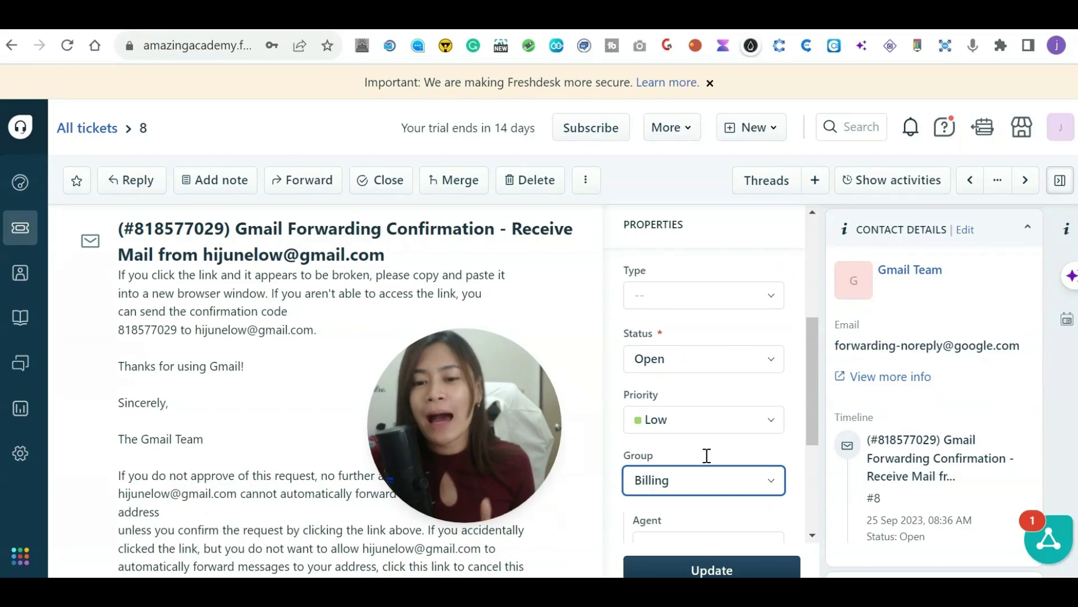
scroll(759, 428, "up", 3)
scroll(776, 465, "down", 6)
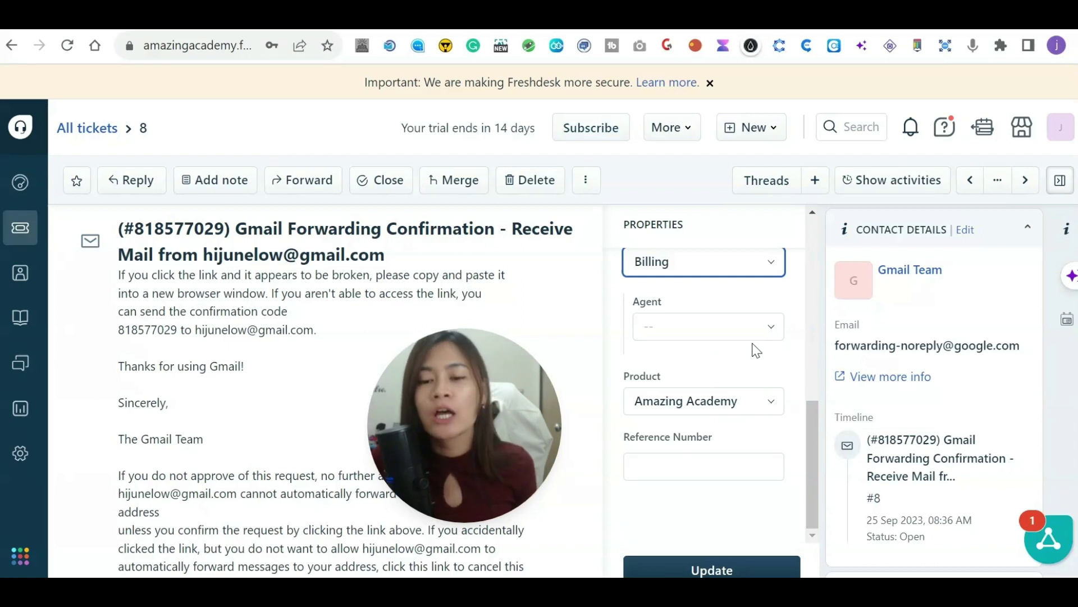
scroll(755, 350, "up", 2)
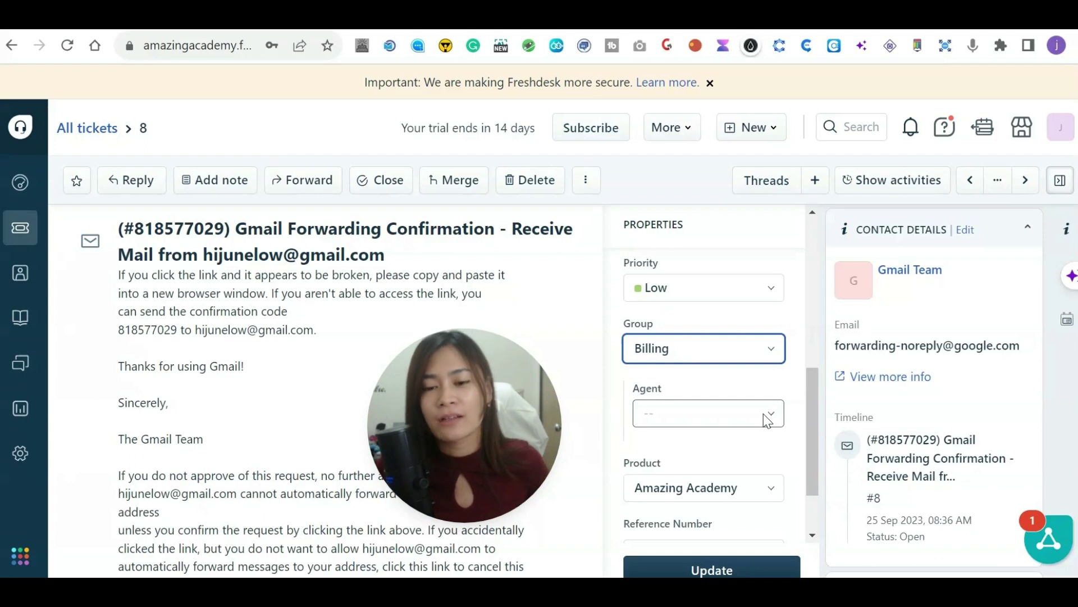
Leave Agent as -- and save ticket #8's properties with Update.
left_click(764, 413)
left_click(638, 412)
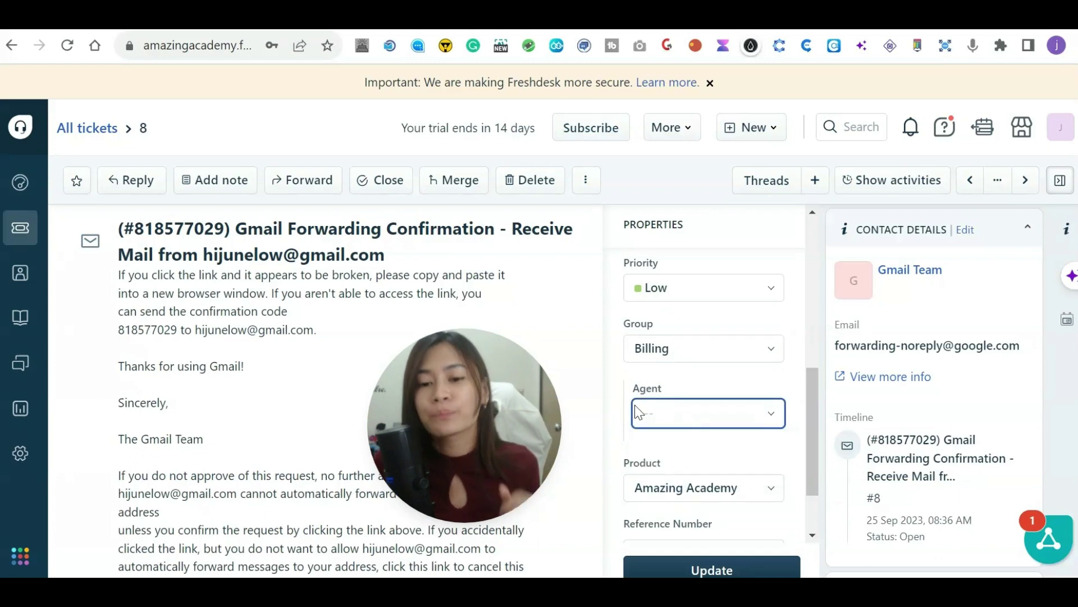
left_click(686, 412)
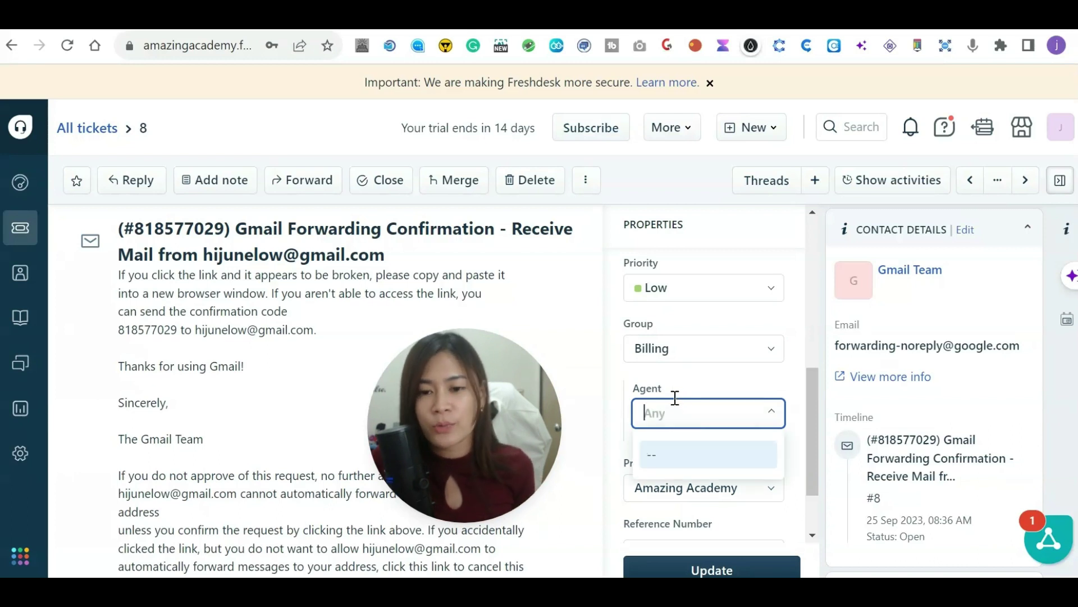
left_click(671, 449)
scroll(730, 450, "down", 2)
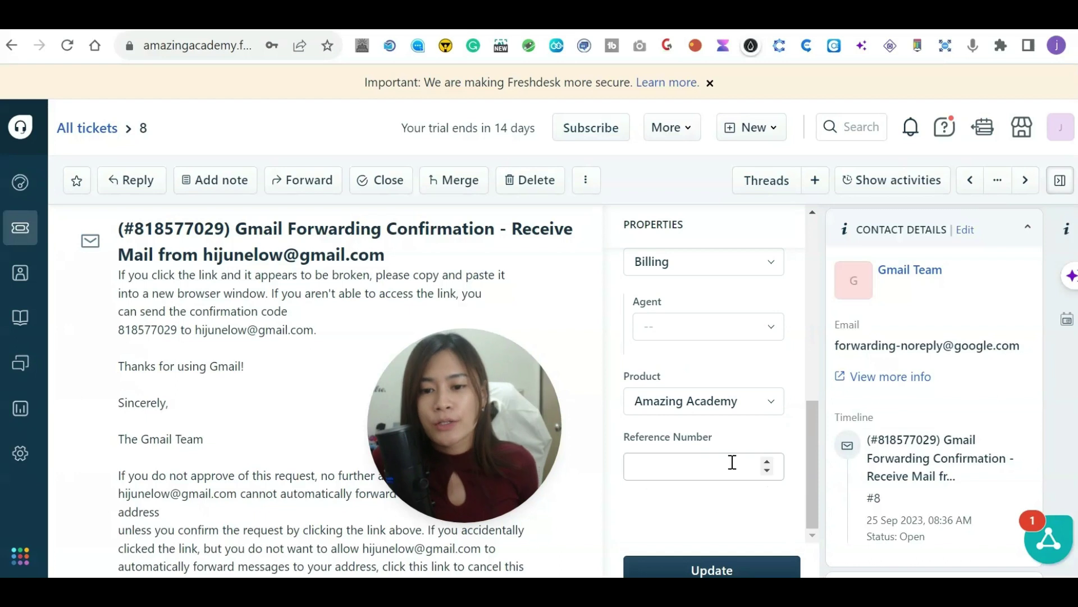
left_click(699, 467)
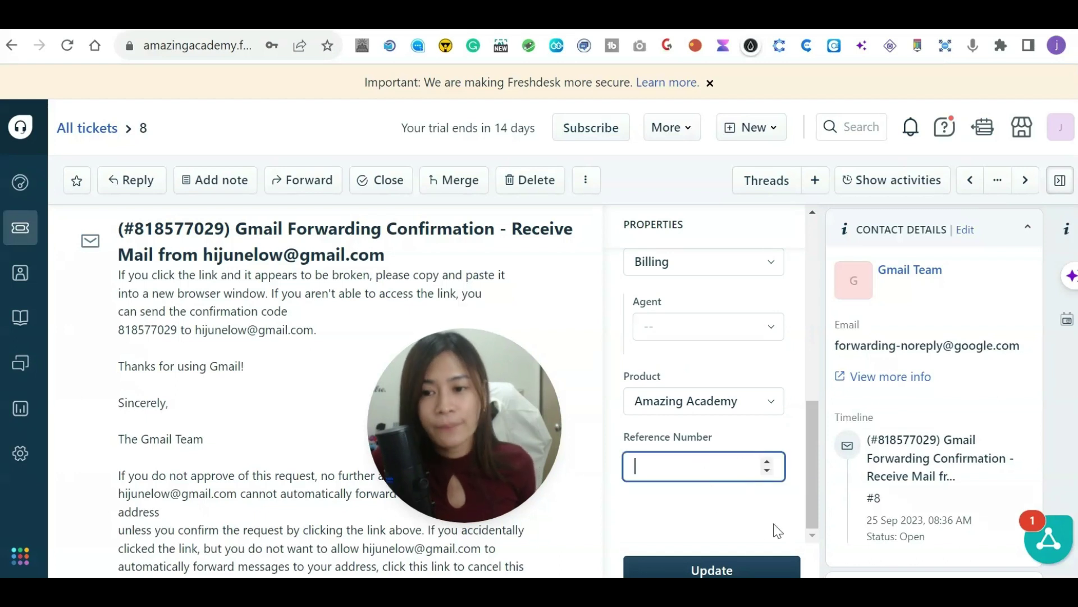
left_click(726, 570)
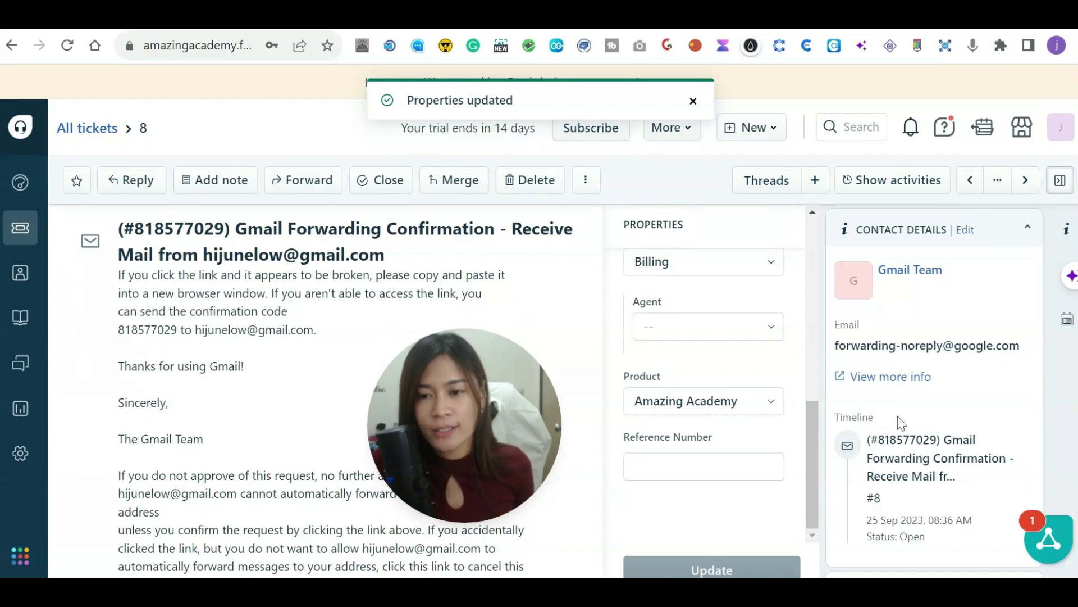
Confirm the saved ticket's Status remains Open.
scroll(728, 433, "up", 1)
scroll(727, 433, "up", 6)
scroll(760, 436, "down", 5)
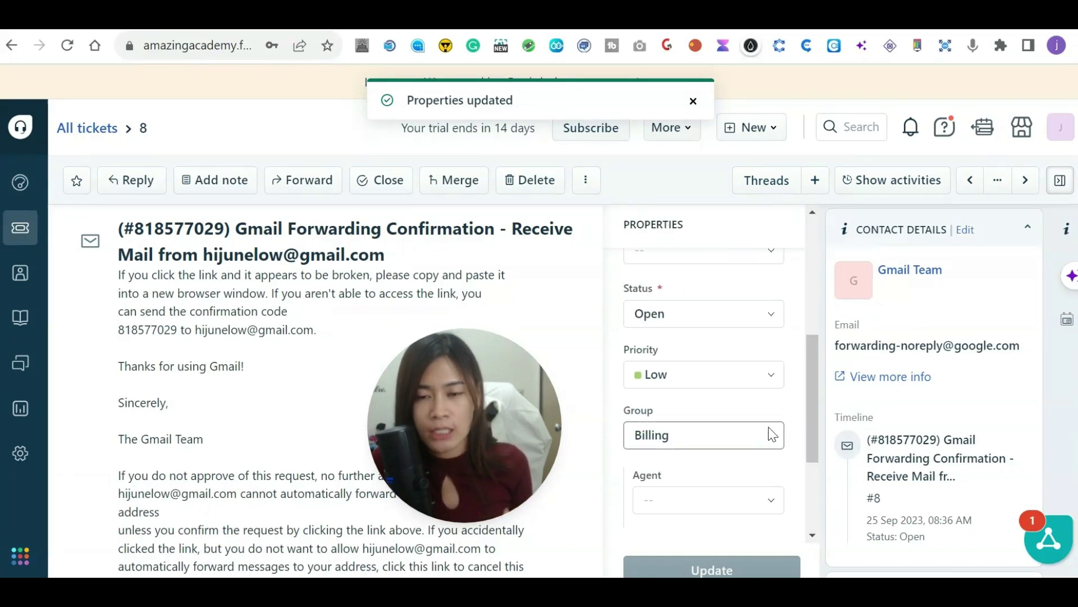
left_click(753, 314)
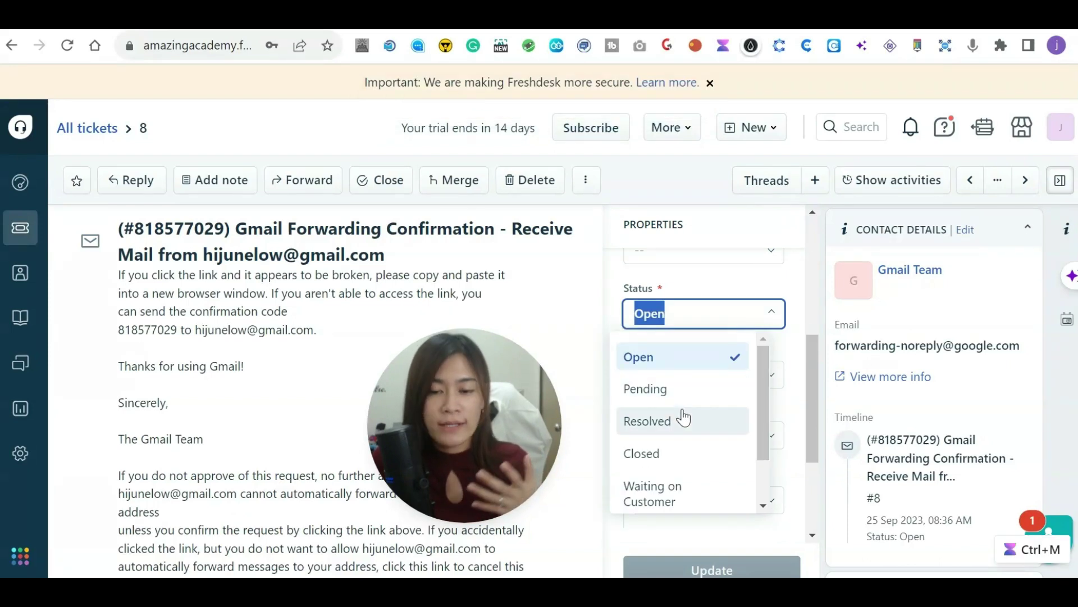
left_click(653, 188)
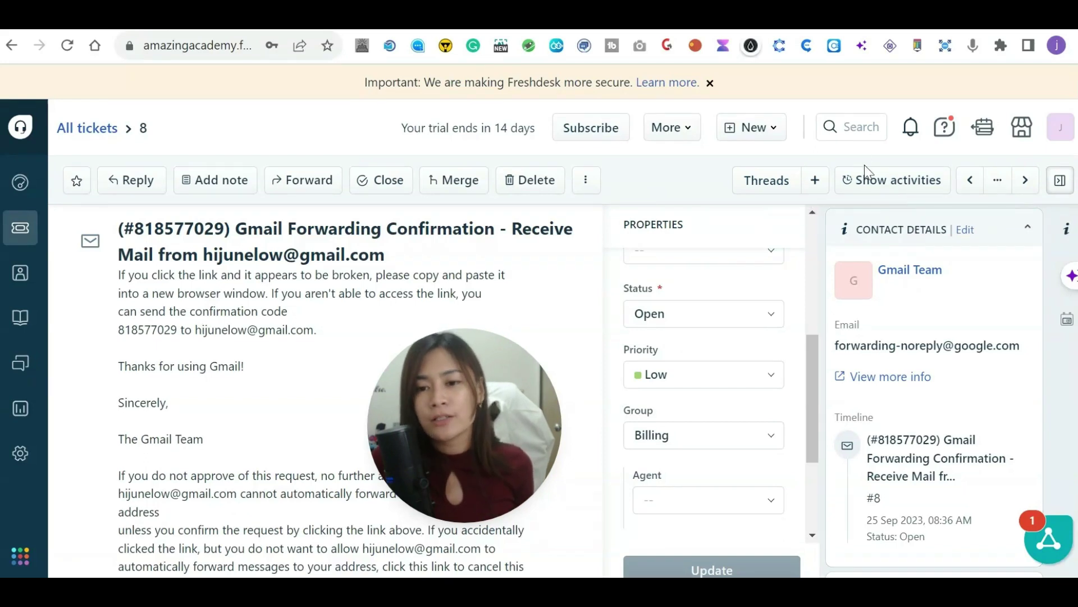
Review ticket #8's activity log, then return to the All tickets list.
left_click(862, 187)
left_click_drag(458, 436, 841, 456)
scroll(339, 444, "down", 5)
scroll(250, 412, "up", 3)
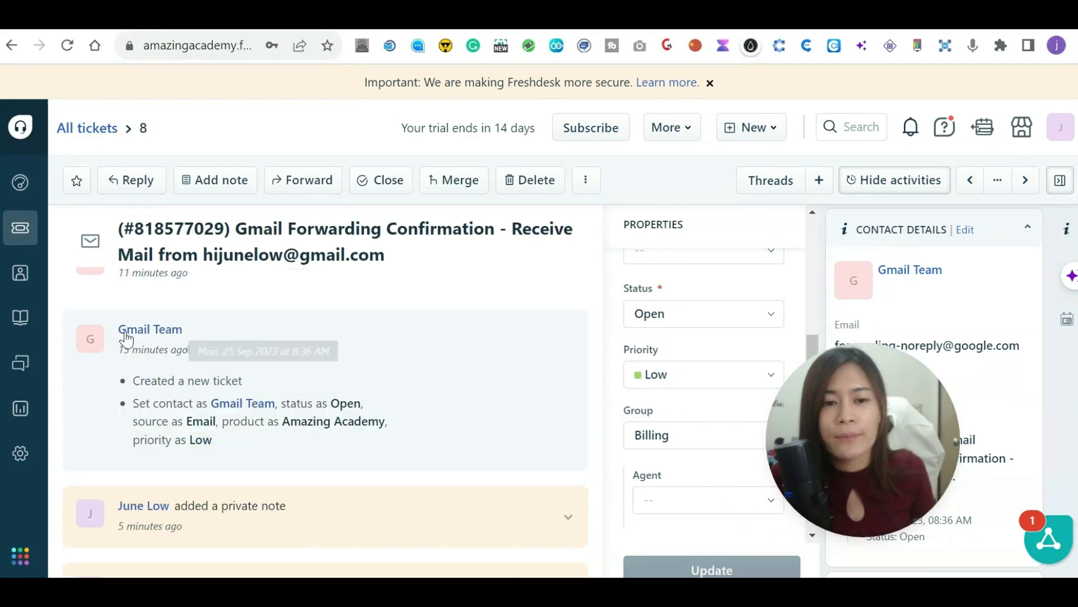
mouse_move(125, 338)
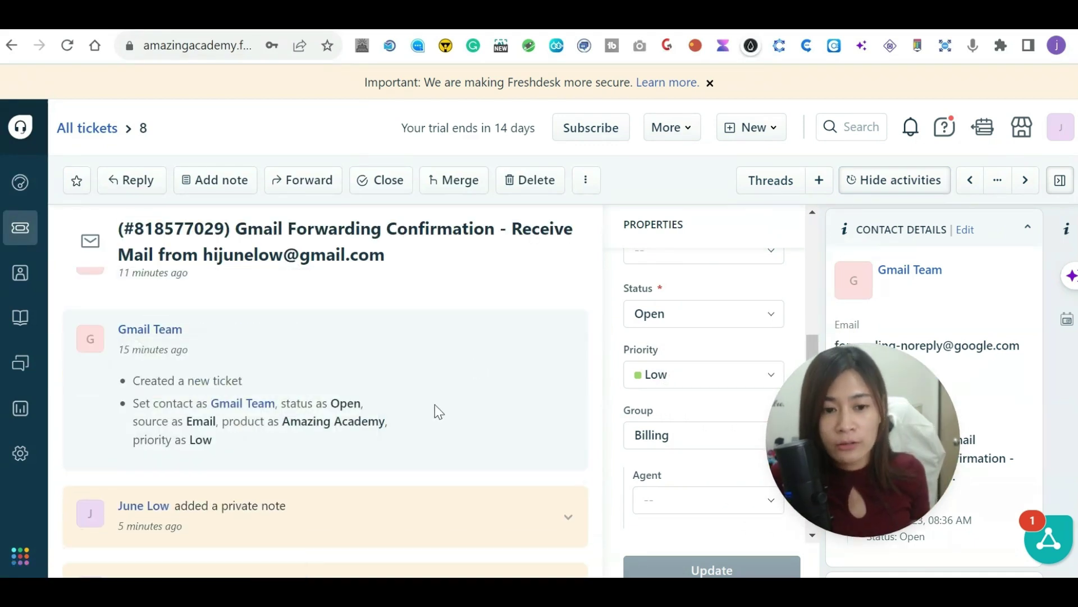
scroll(159, 396, "down", 3)
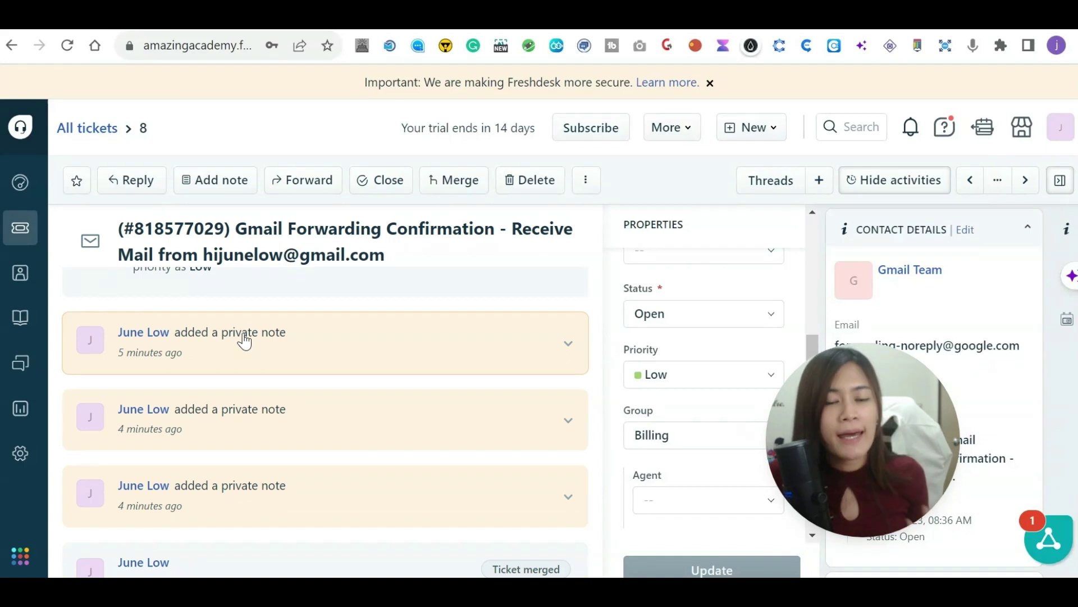
scroll(329, 426, "down", 5)
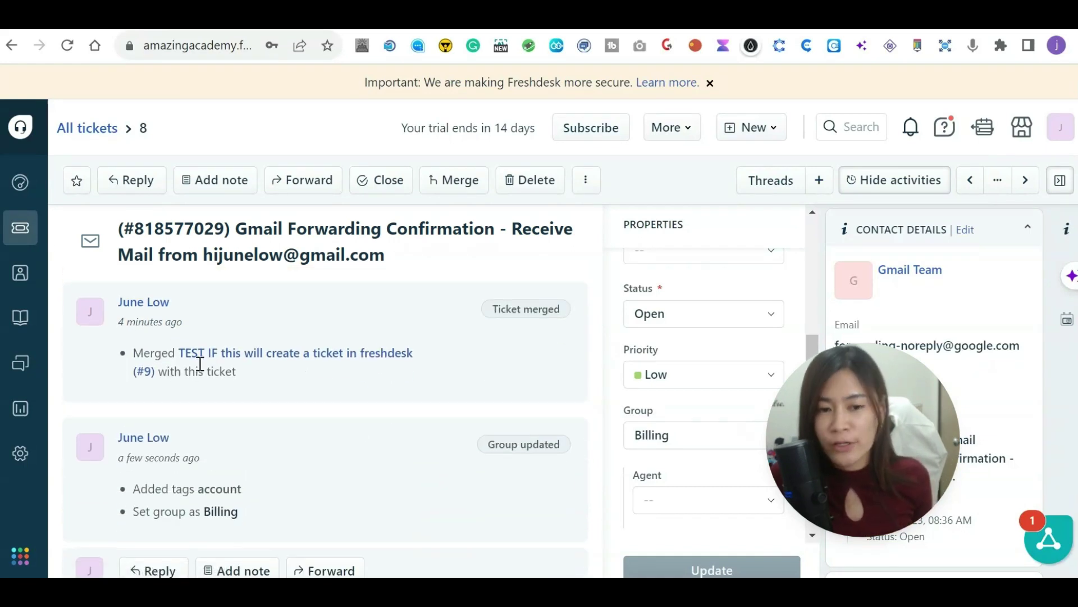
scroll(198, 365, "down", 1)
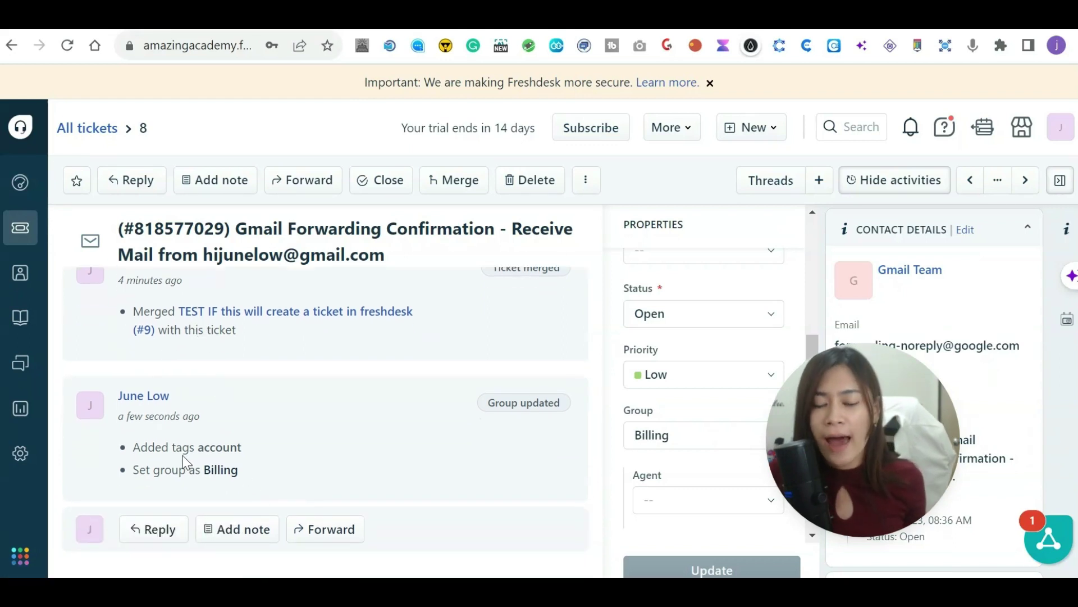
left_click_drag(787, 448, 907, 390)
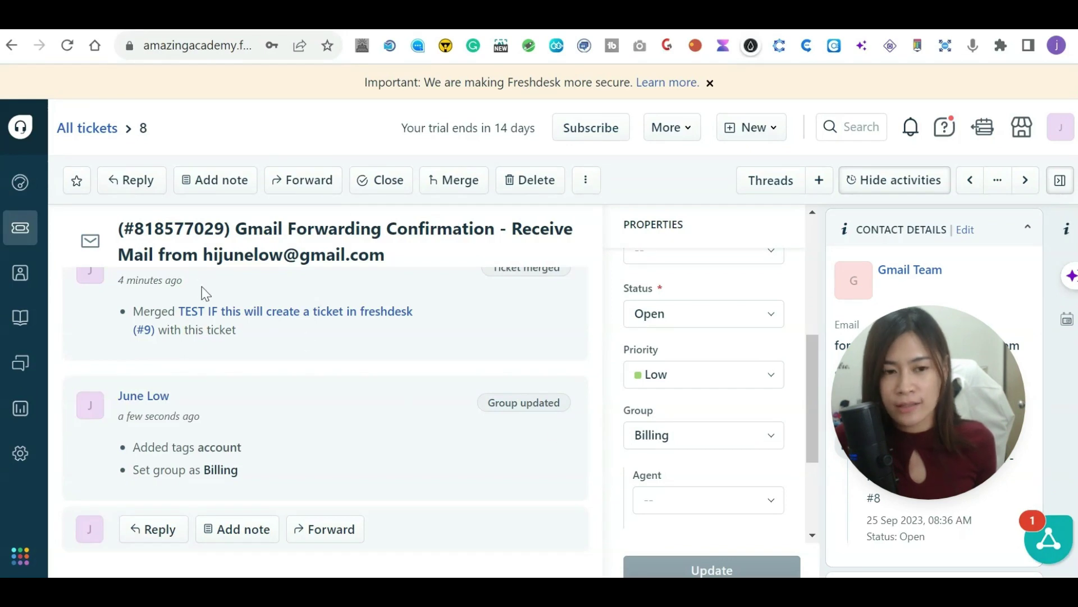
left_click(22, 226)
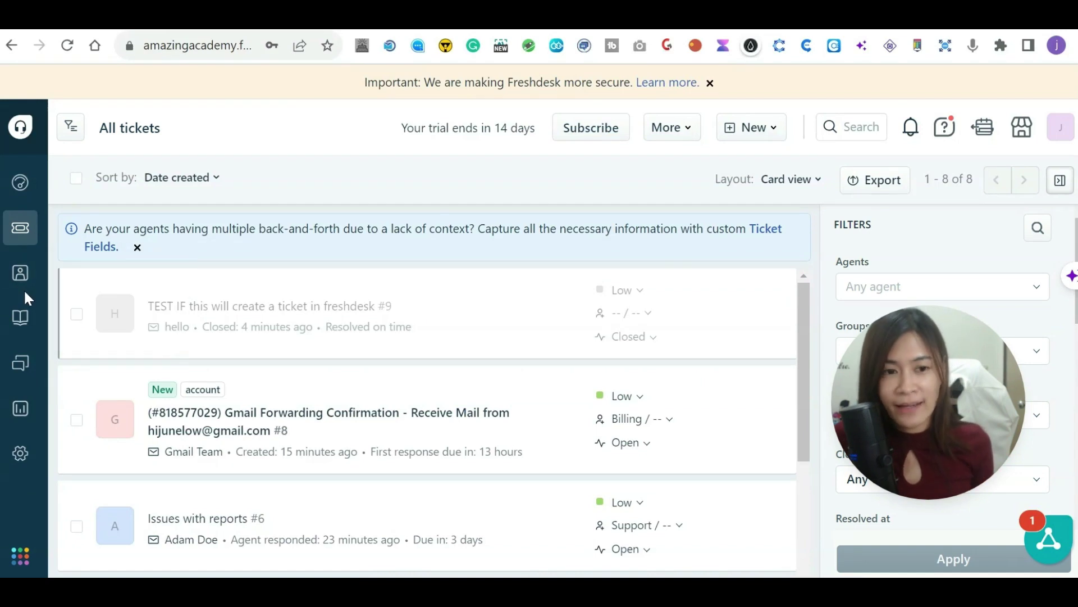
Open Admin settings and scroll down to the Team section with Agents, Groups and Roles.
mouse_move(31, 287)
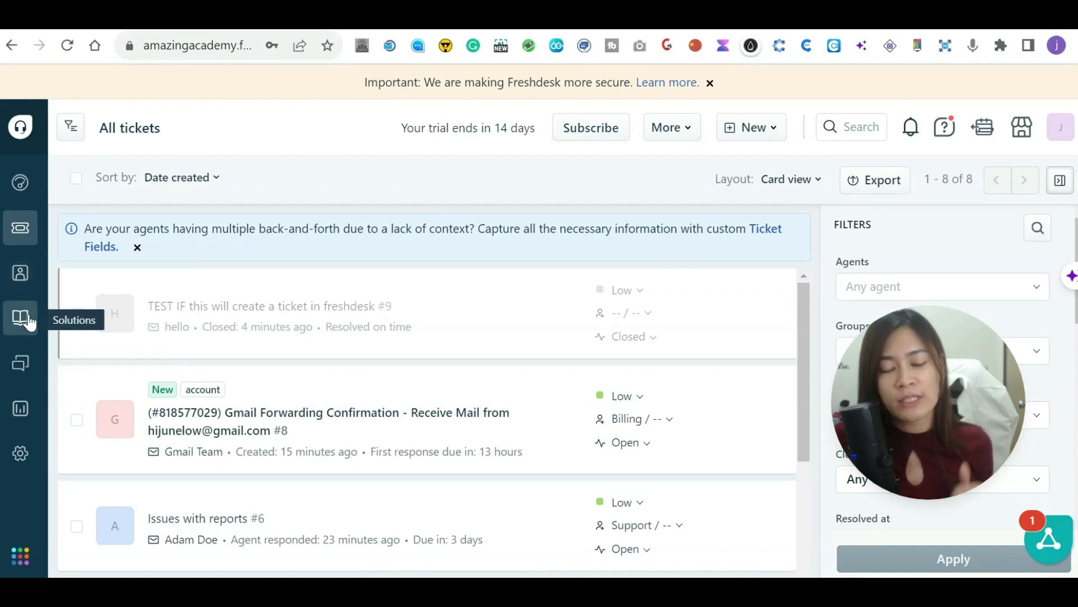
left_click(28, 454)
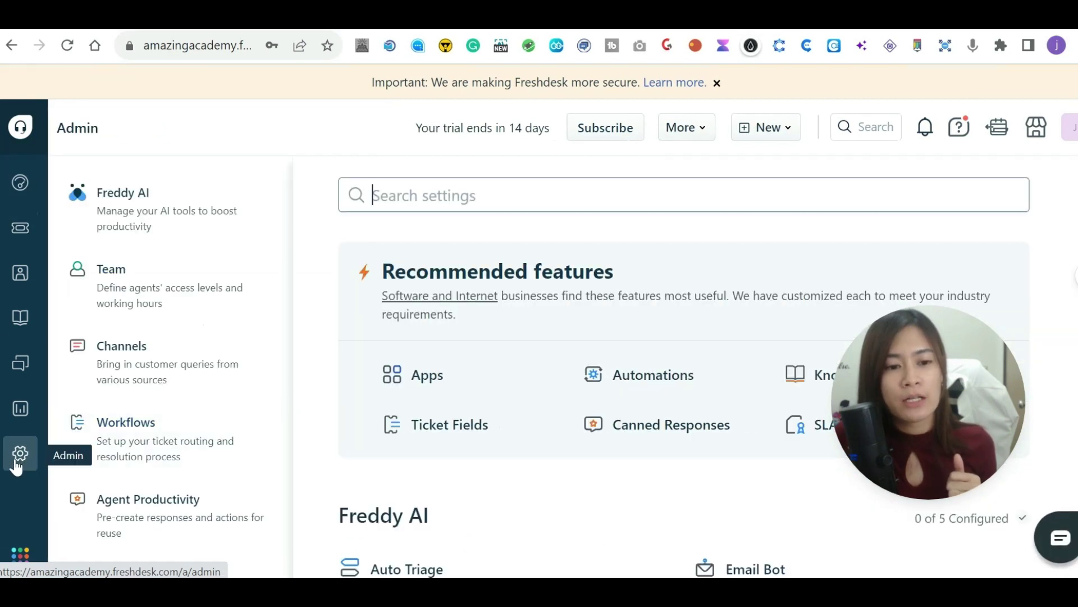
scroll(373, 344, "down", 5)
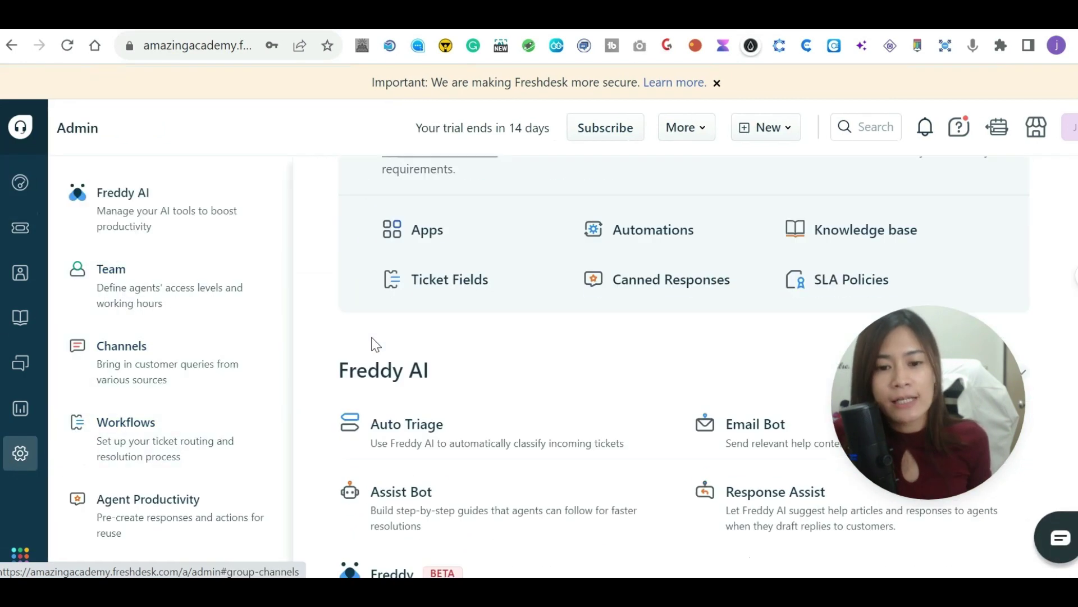
scroll(822, 436, "down", 4)
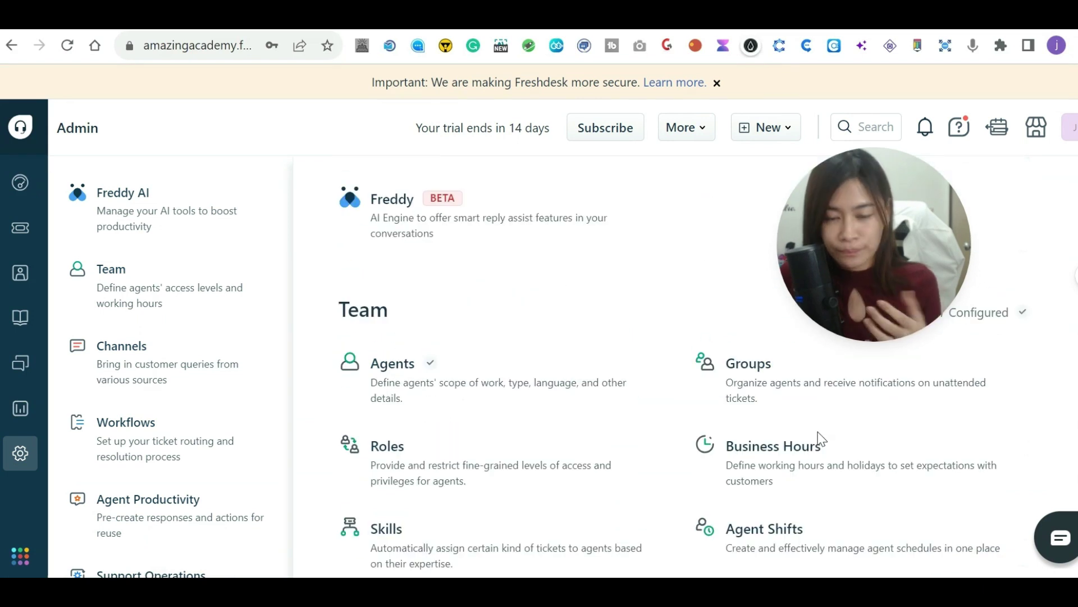